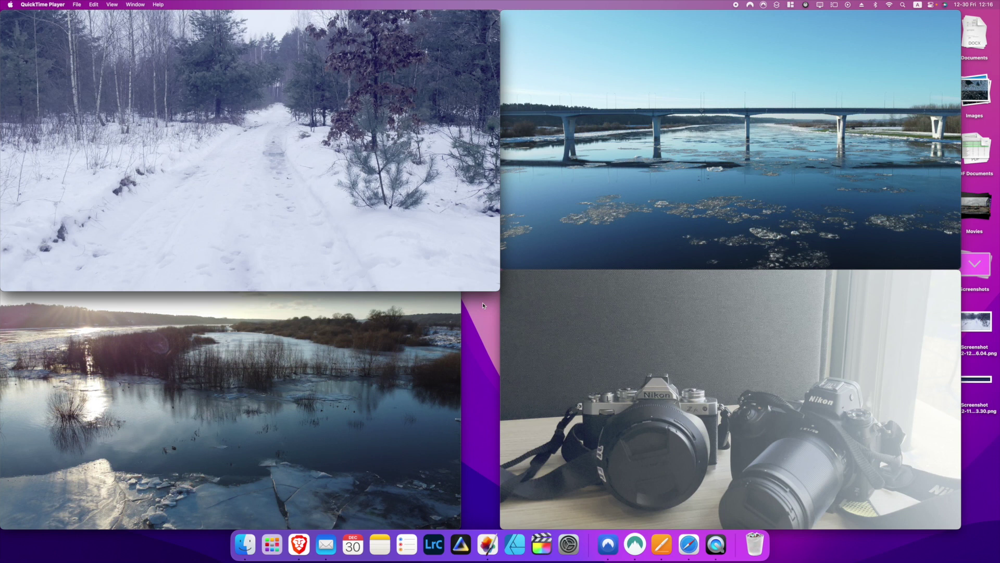
Start the two-cameras desk clip playing in its QuickTime Player window
mouse_move(576, 405)
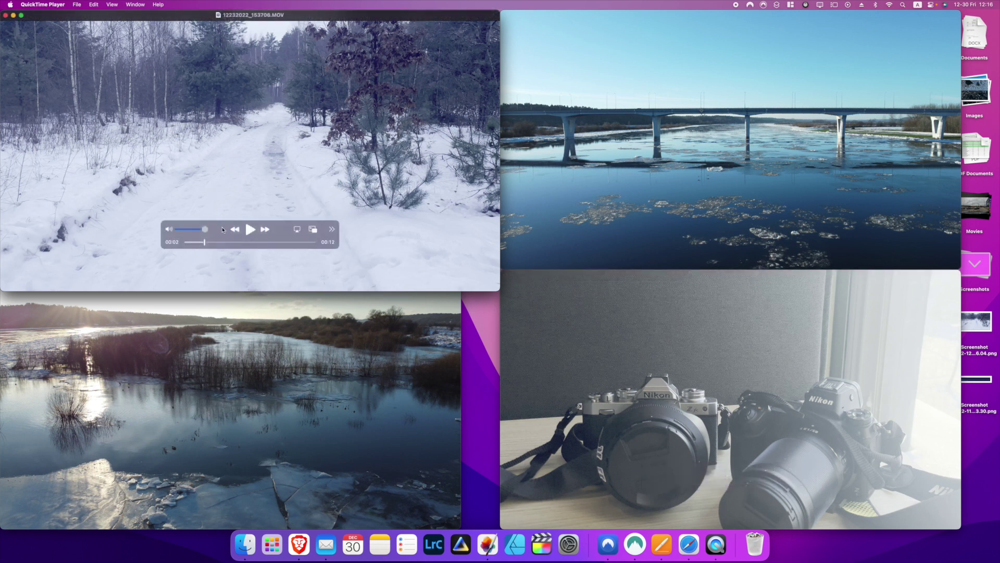
left_click(731, 471)
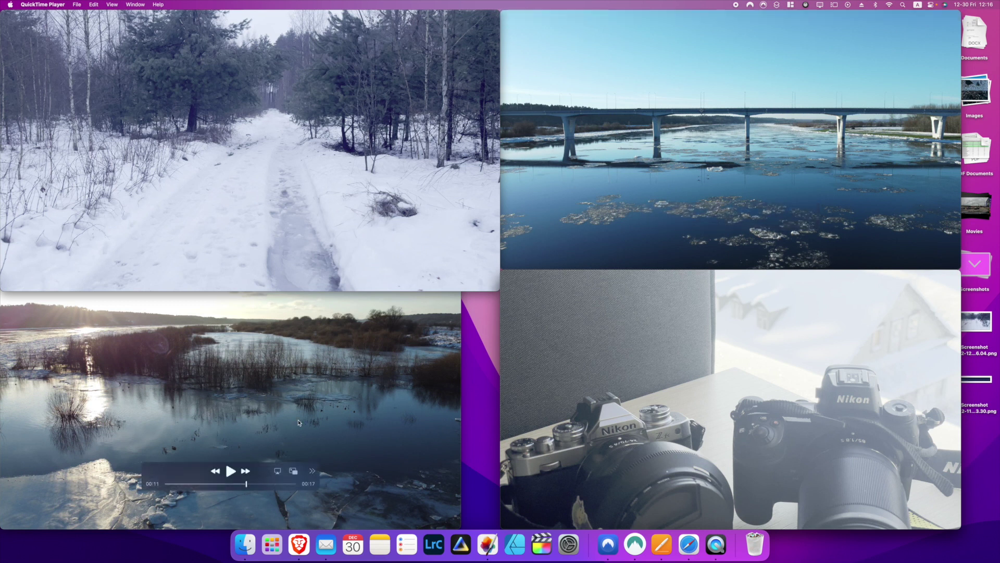
Play the river clip, then show the snowy forest road video full screen, rewound to 00:04
left_click(233, 470)
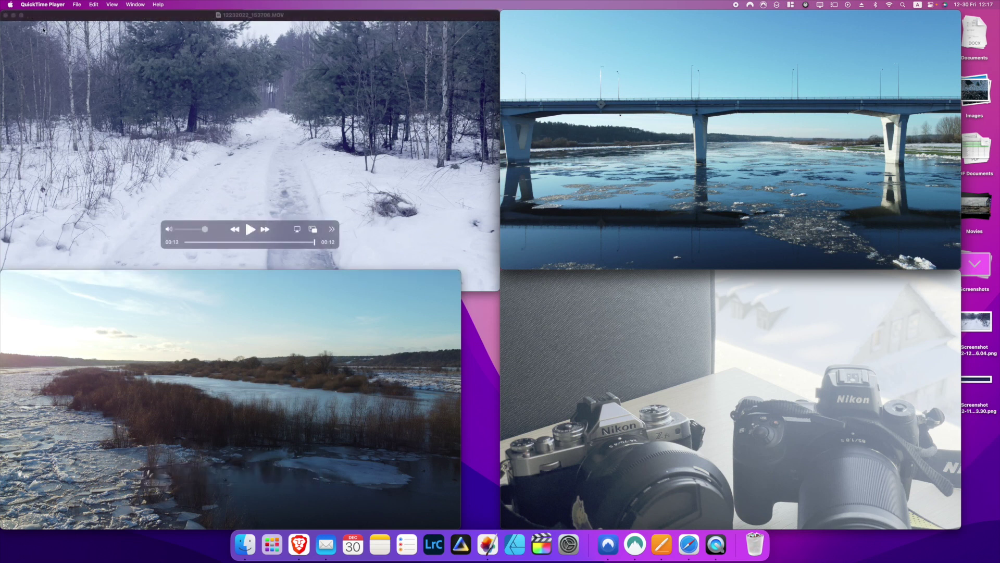
left_click(21, 16)
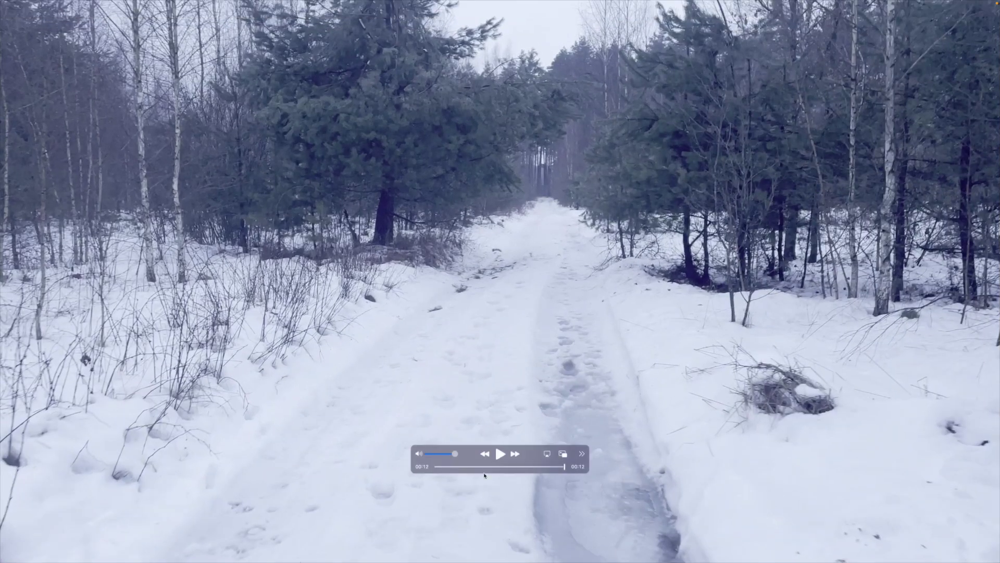
left_click_drag(482, 467, 480, 468)
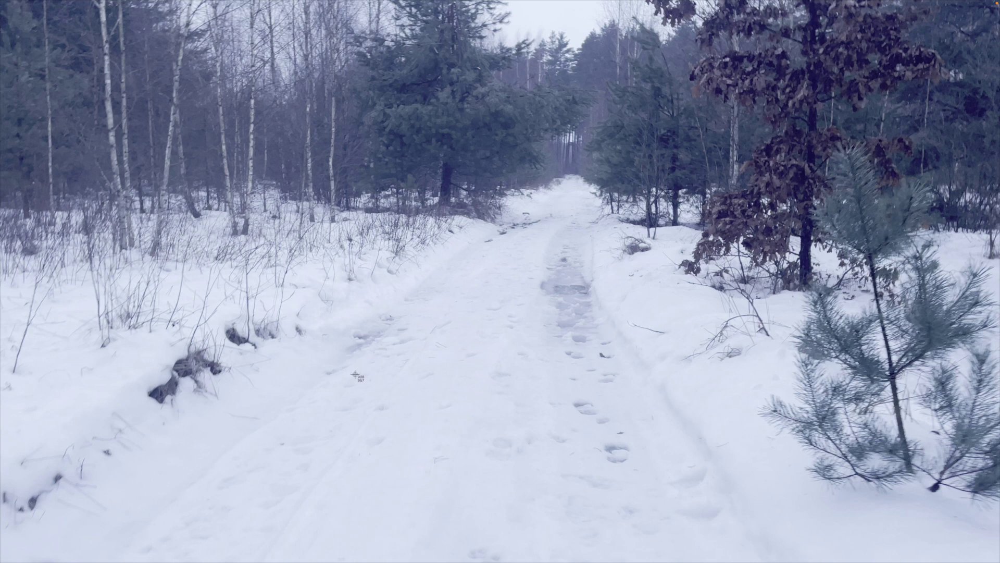
Capture a window screenshot of the full-screen snowy road frame, then exit full screen
key("super+shift+5")
key("space")
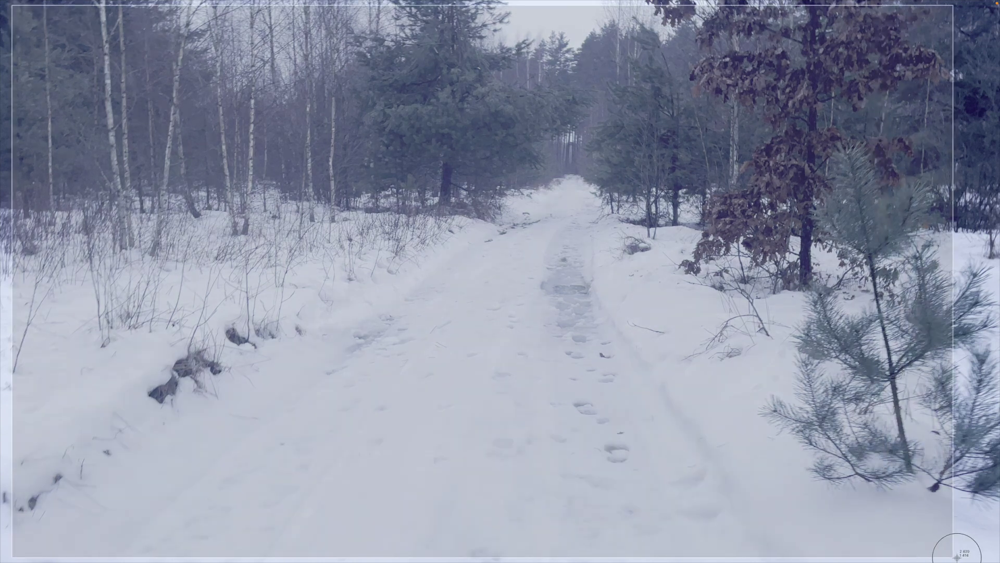
left_click(551, 252)
key("Escape")
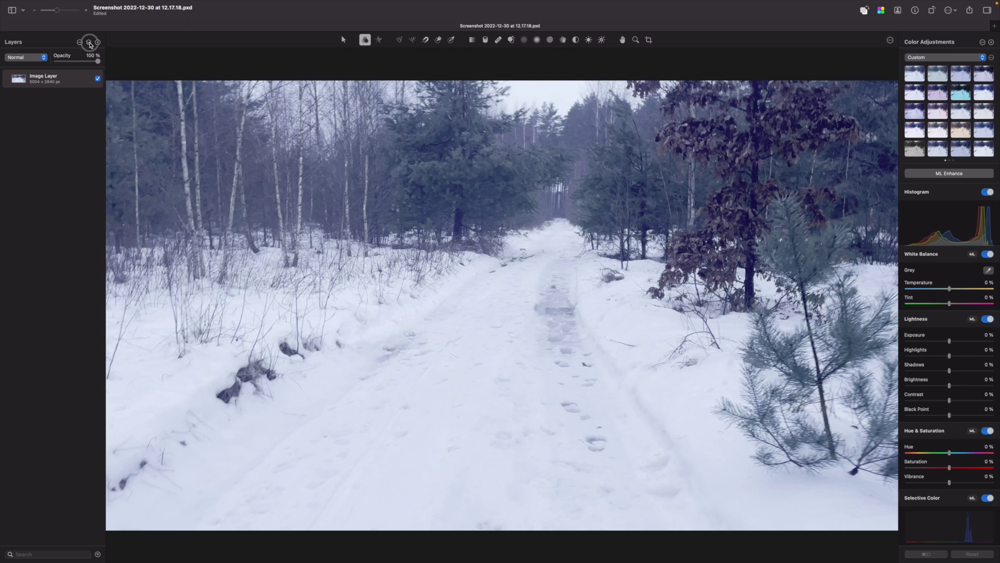
Add a Color Adjustments layer over the snowy road screenshot and apply ML Enhance
left_click(90, 43)
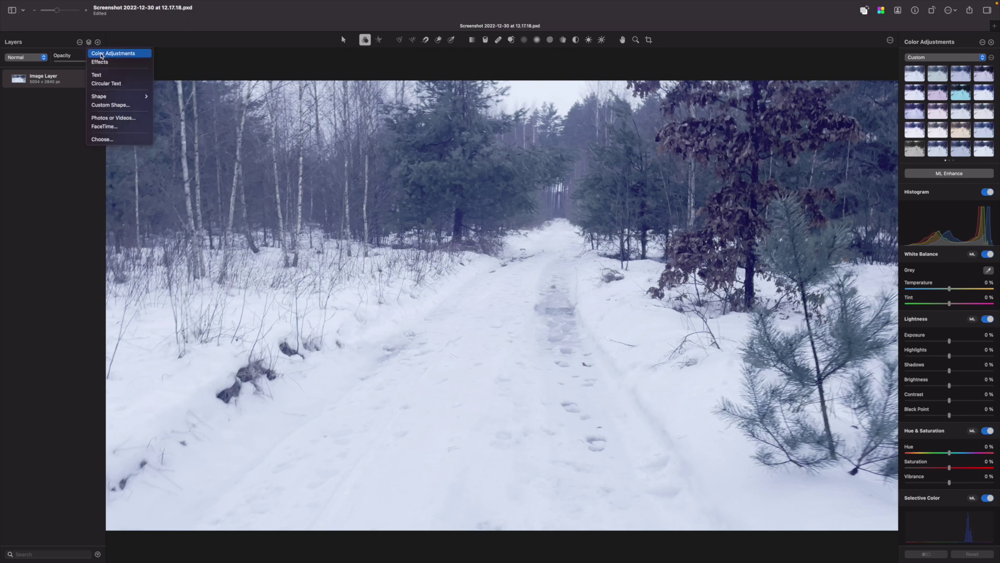
left_click(101, 54)
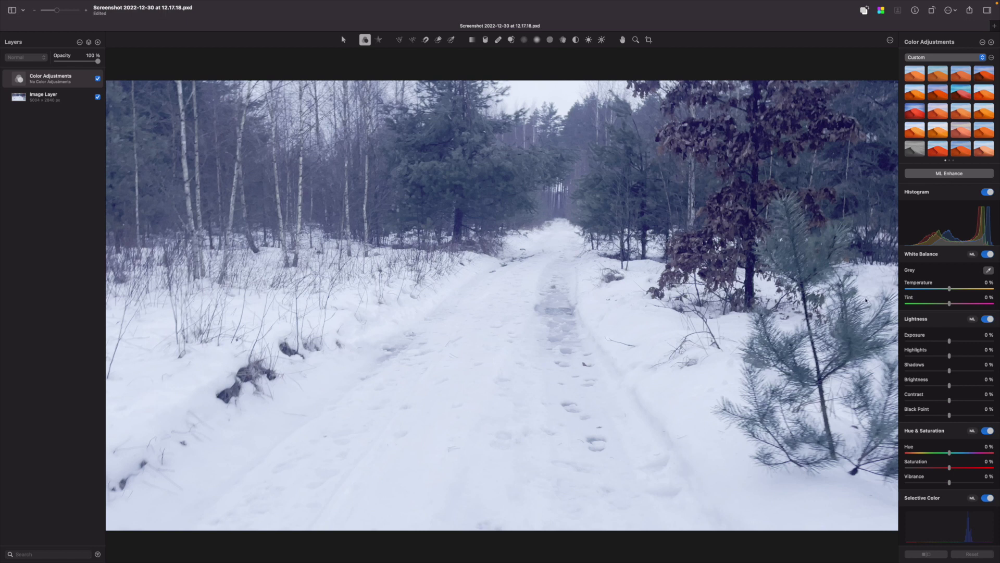
left_click(950, 175)
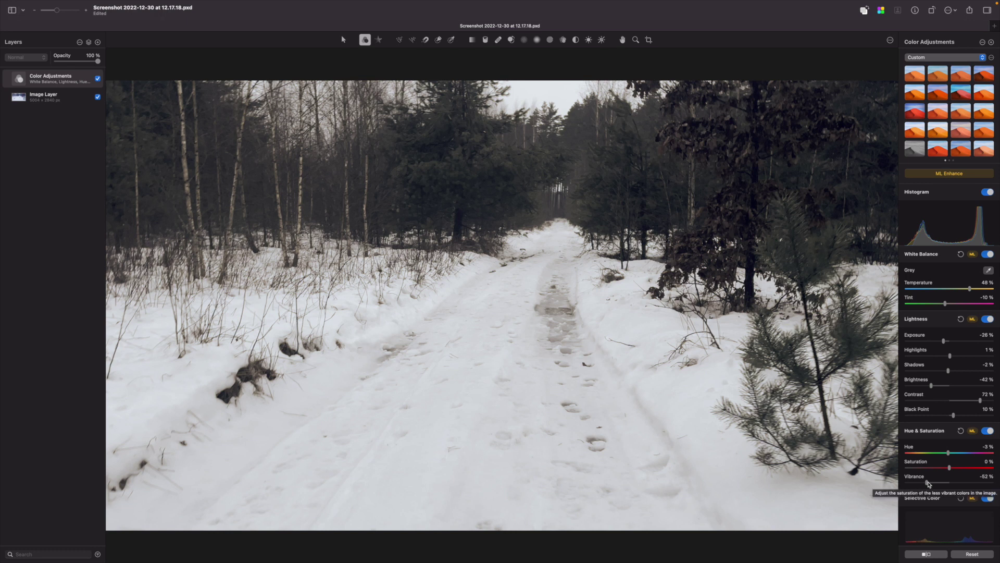
Raise vibrance to 10%, lower temperature to 46% and raise exposure to 26%
left_click_drag(928, 484, 954, 483)
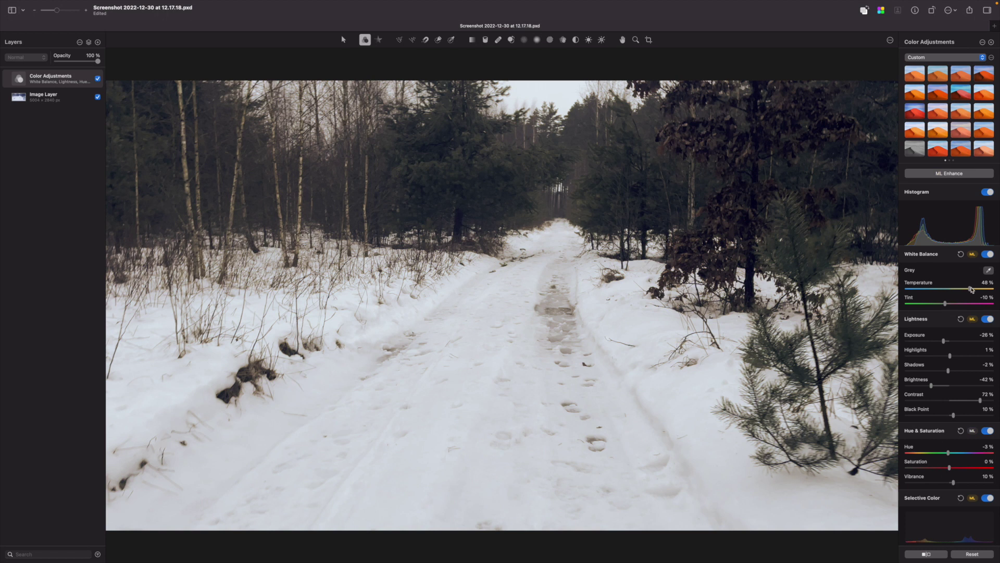
left_click_drag(970, 289, 947, 304)
left_click_drag(944, 342, 949, 341)
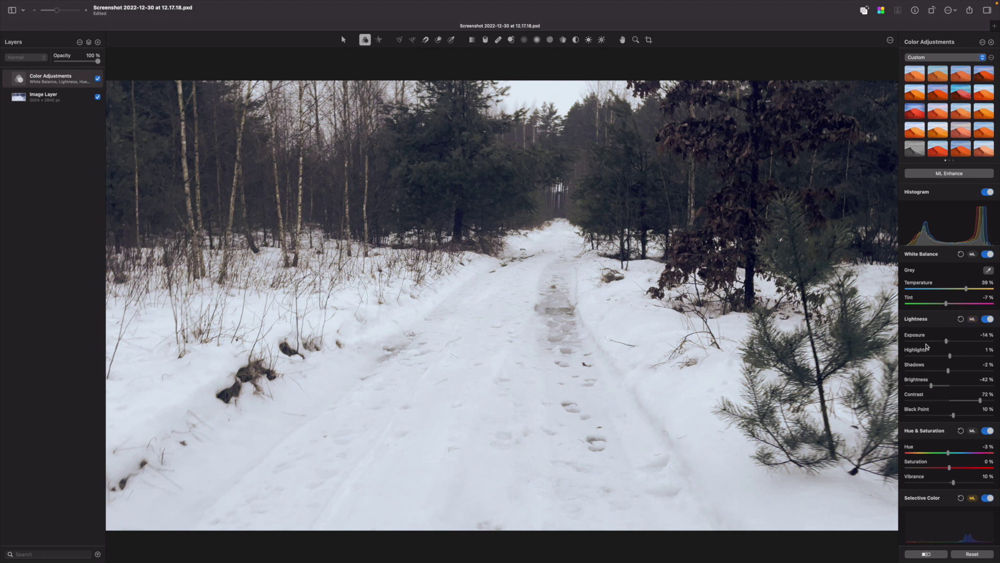
Try a pink highlight tint and the Kodak Ektachrome 64 preset, undoing both
scroll(928, 346, "down", 5)
scroll(927, 347, "down", 5)
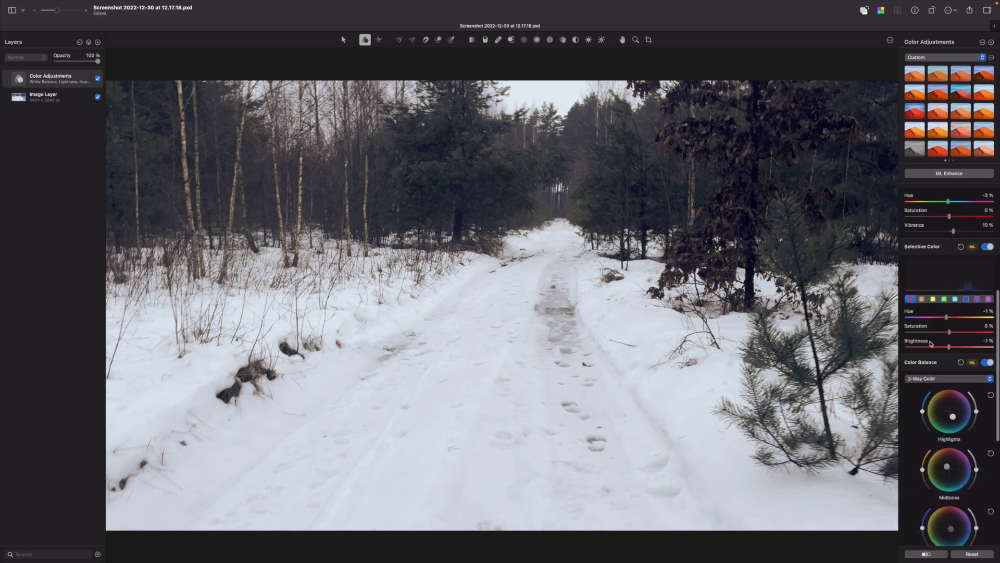
left_click_drag(954, 420, 954, 414)
scroll(953, 414, "down", 4)
key("super+z")
scroll(947, 365, "up", 6)
scroll(948, 395, "down", 4)
scroll(947, 394, "up", 10)
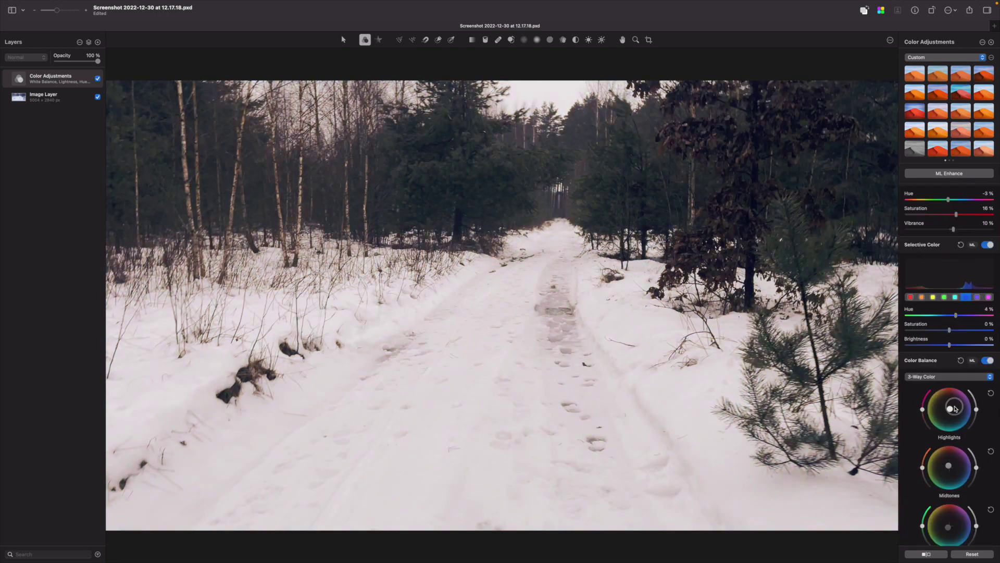
key("super+z")
scroll(938, 312, "down", 8)
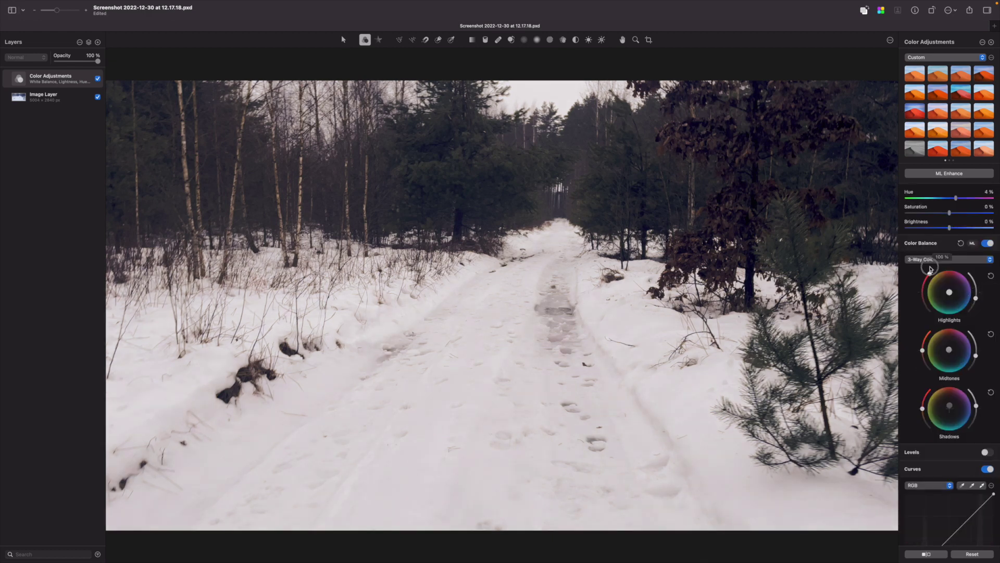
scroll(908, 422, "up", 8)
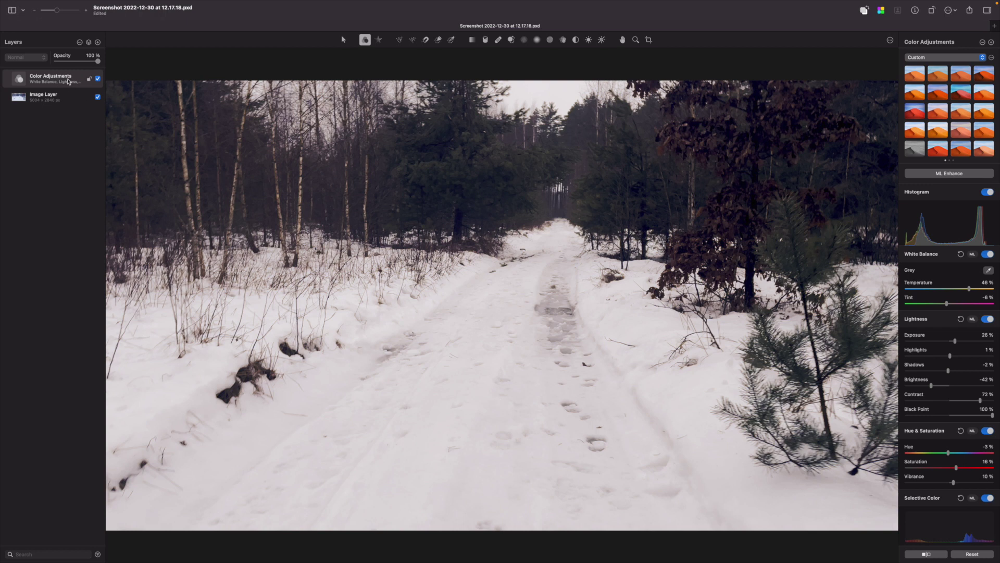
Bring up the Color Adjustments layer's context menu at Color Adjustments > Export…
right_click(67, 80)
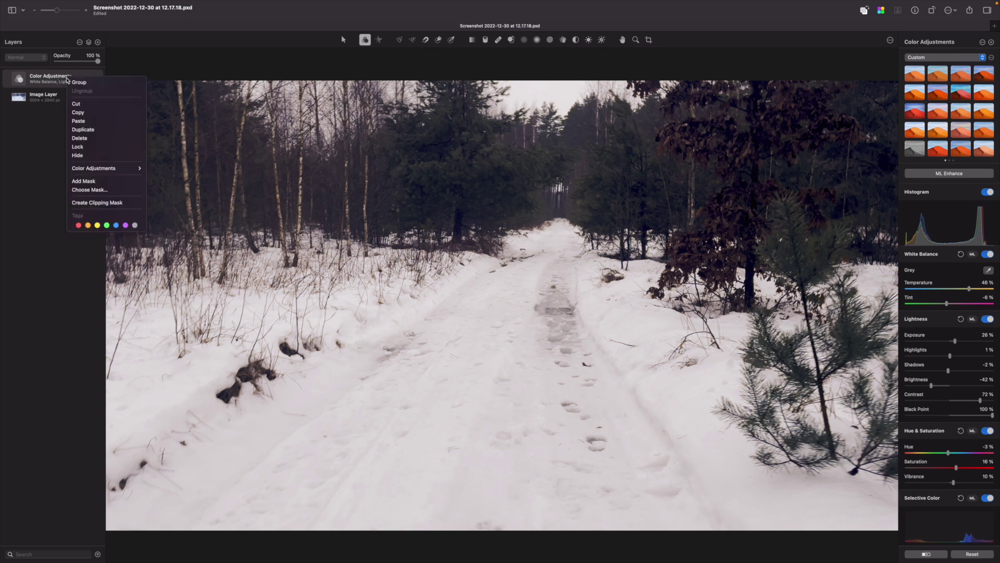
mouse_move(99, 169)
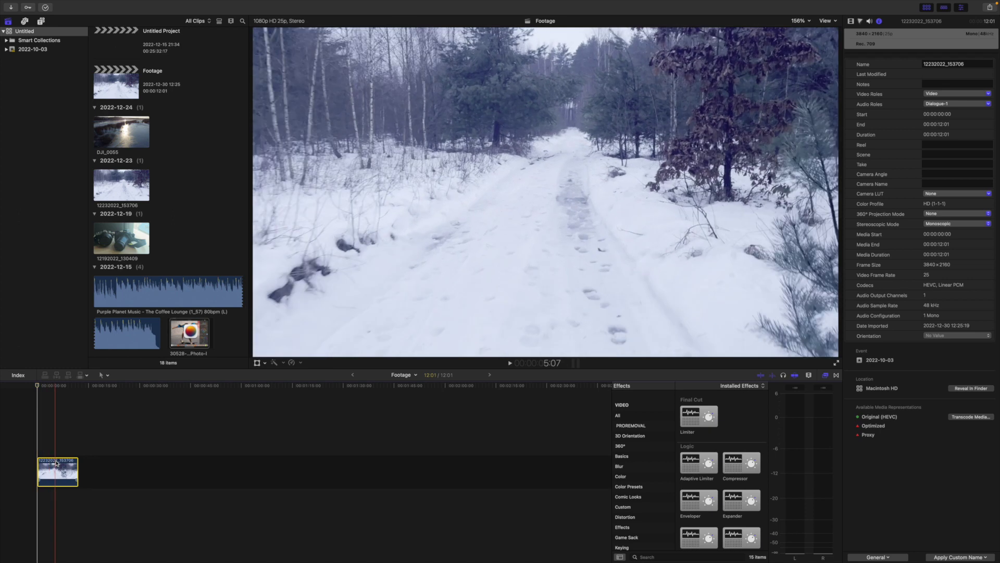
Set the snowy road clip's Camera LUT to TEST and play it back
left_click(56, 461)
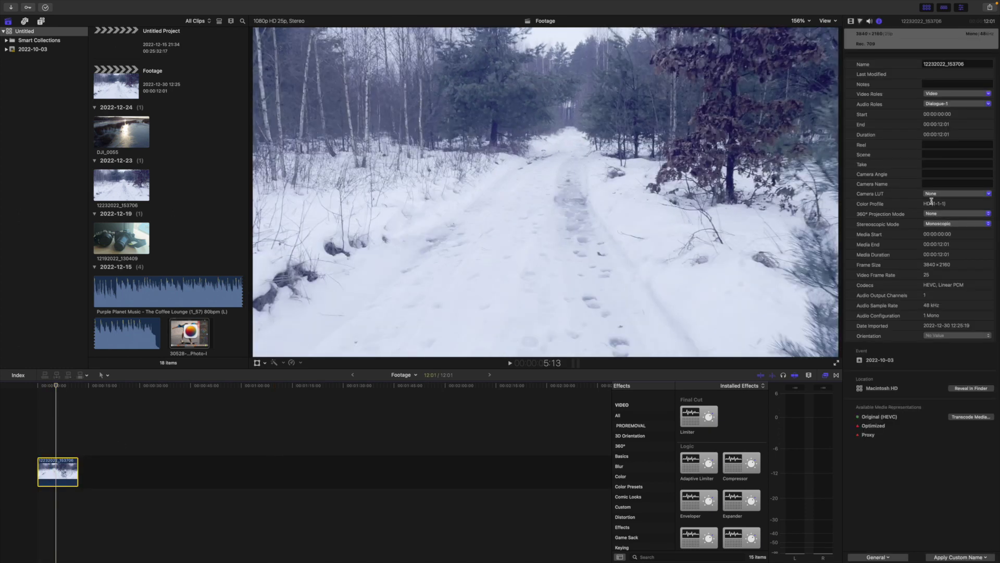
left_click(939, 194)
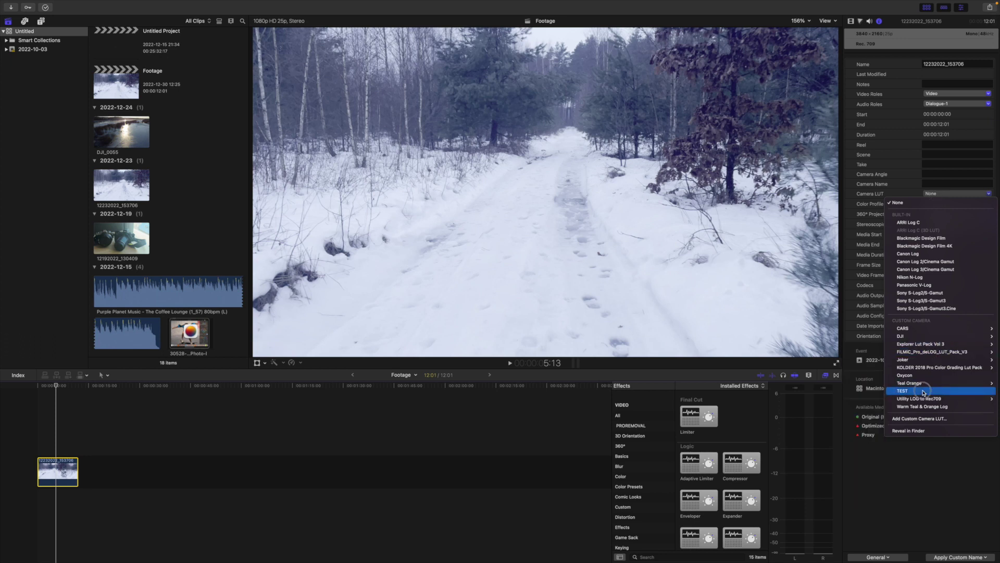
left_click(923, 391)
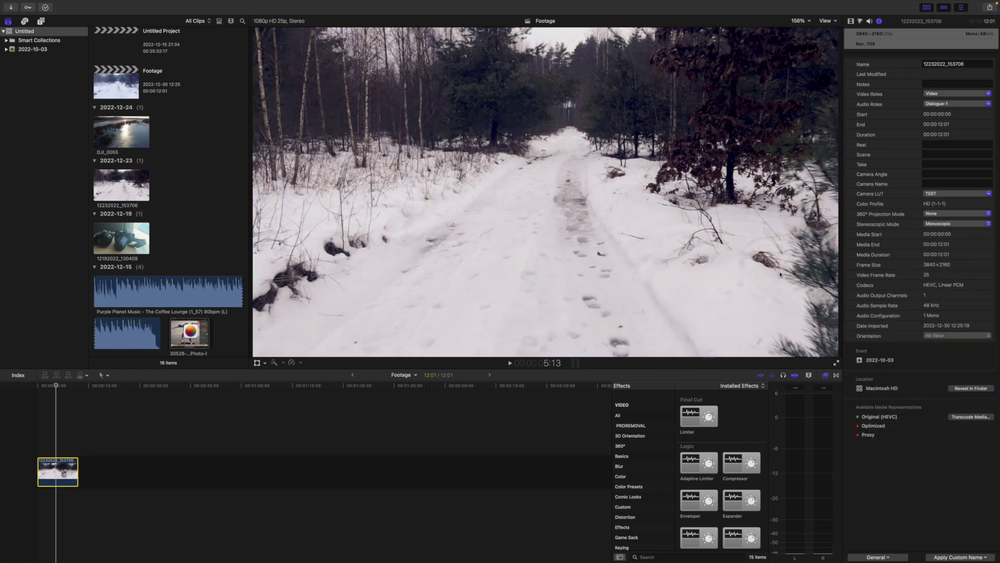
key("space")
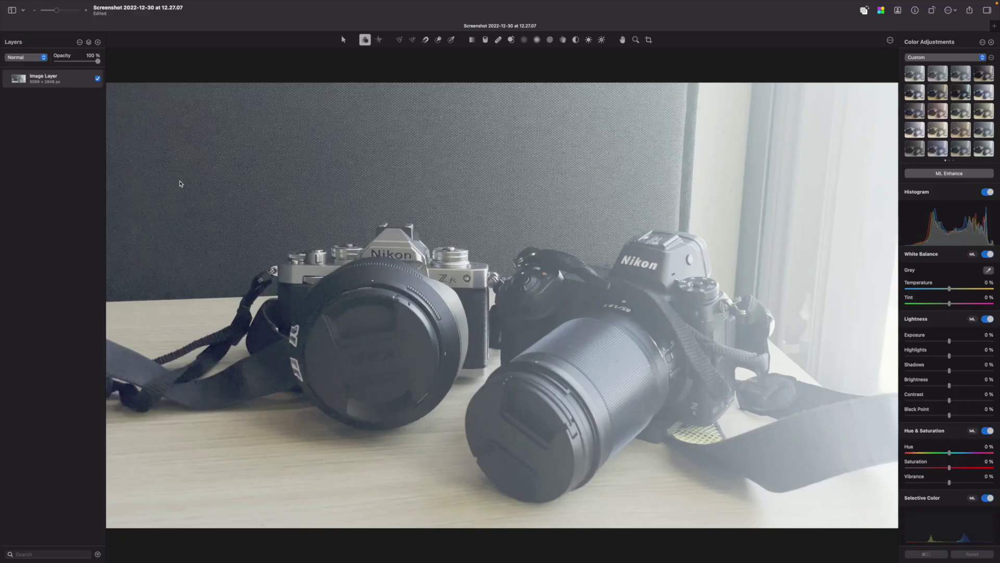
Add a Color Adjustments layer over the camera photo and apply ML Enhance
left_click(97, 41)
left_click(96, 54)
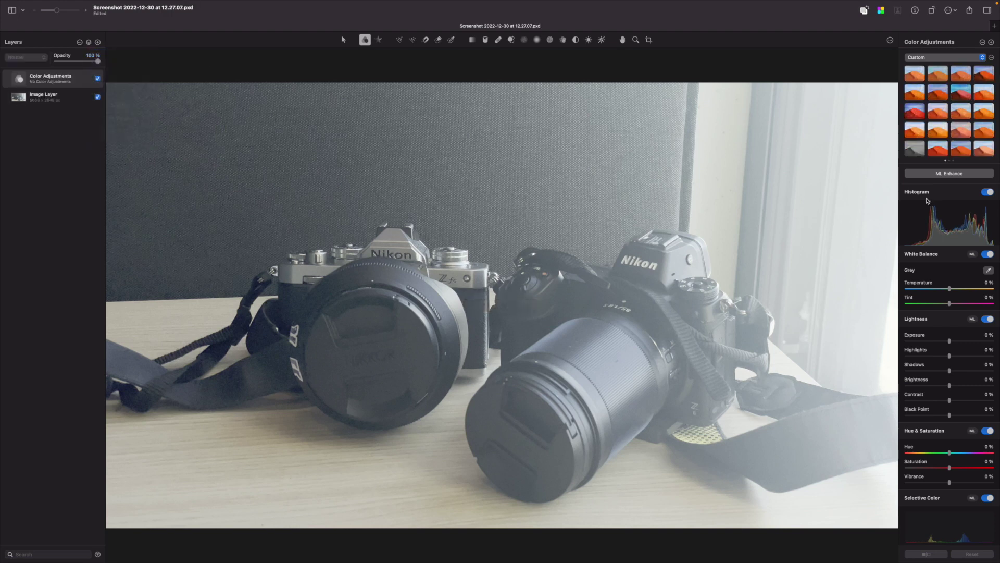
left_click(956, 175)
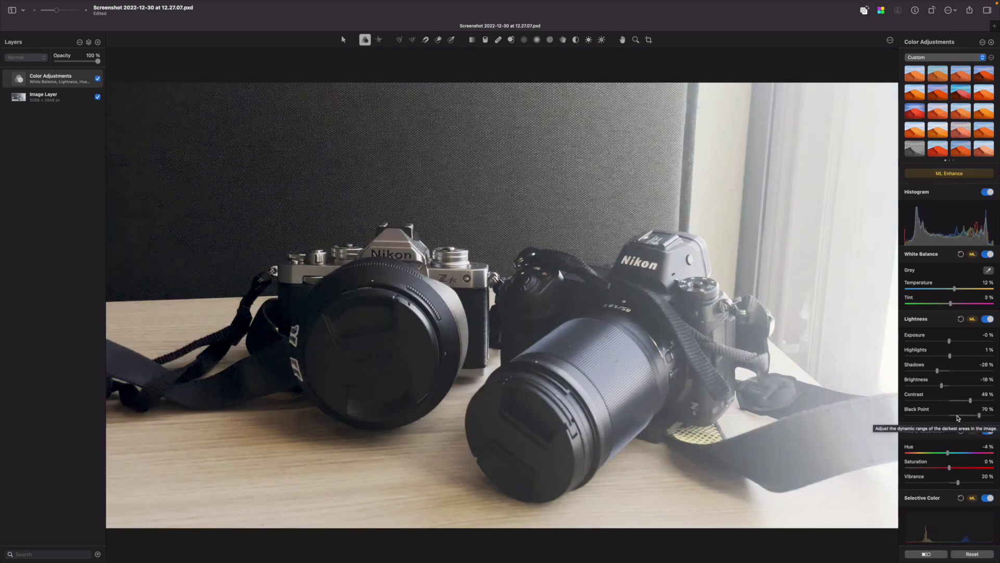
Set highlights to -28%, shadows to -14% and black point to 0%, then open the layer's export options
mouse_move(949, 356)
left_mouse_down()
mouse_move(938, 357)
mouse_move(946, 386)
mouse_move(943, 372)
left_mouse_up()
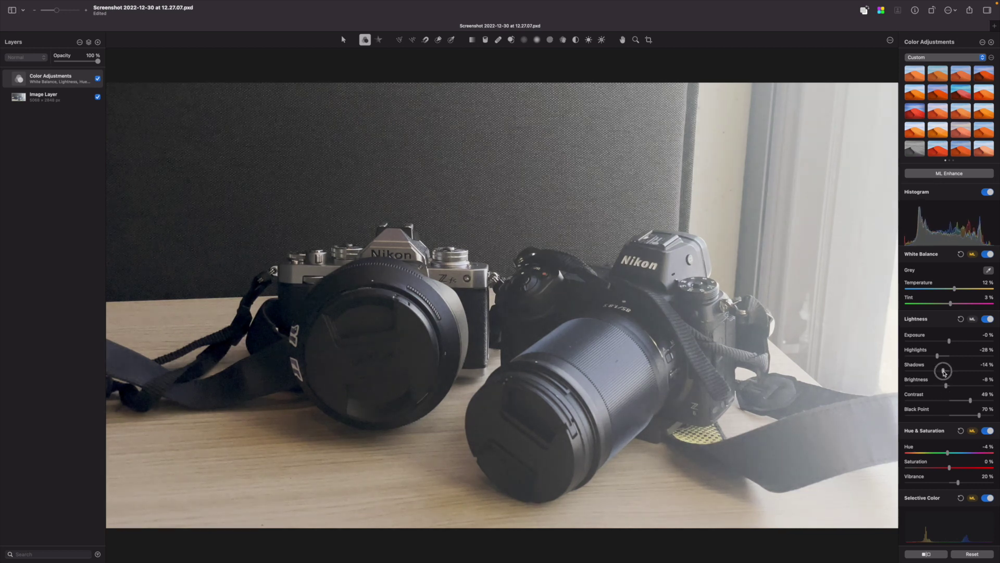
scroll(945, 396, "down", 10)
left_click(934, 506)
scroll(934, 505, "up", 10)
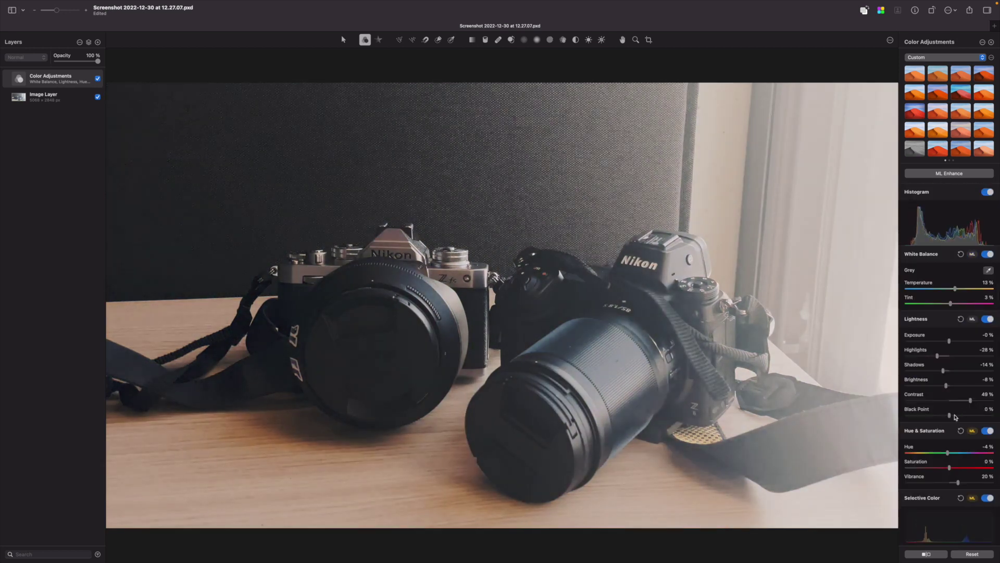
right_click(68, 80)
mouse_move(104, 169)
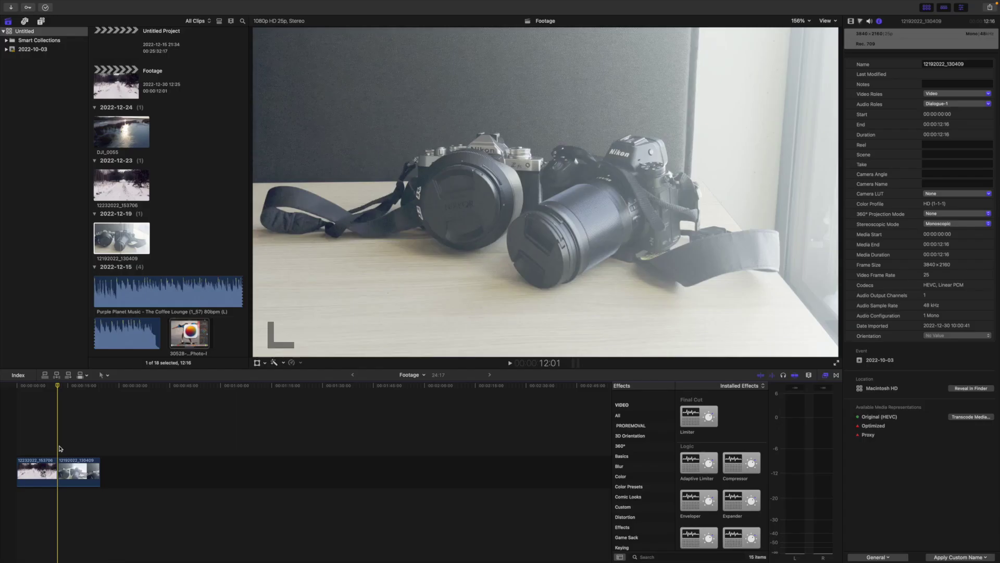
Apply the TEST1 Camera LUT to clip 12192022_130409 during playback, then stop and select it
key("space")
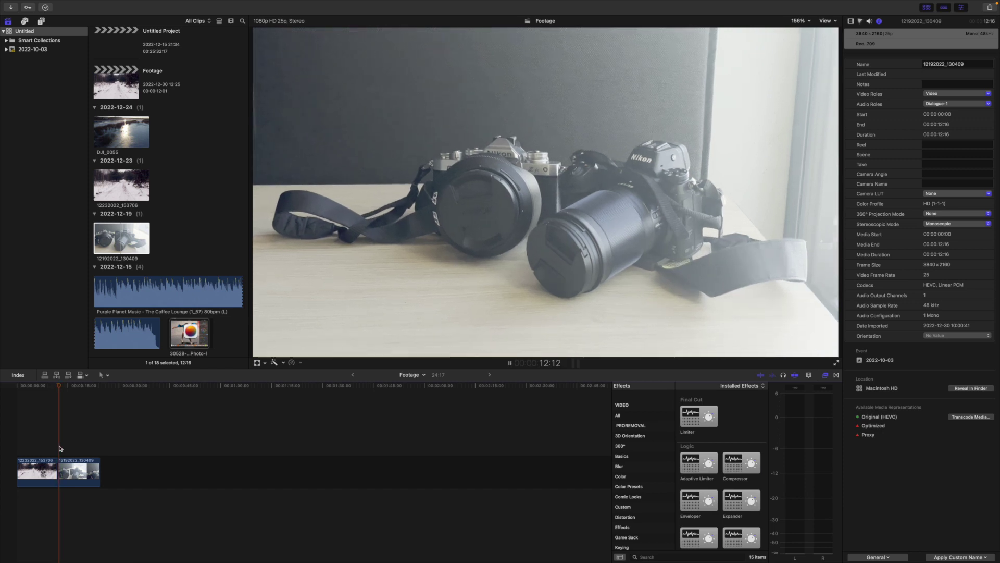
left_click(952, 194)
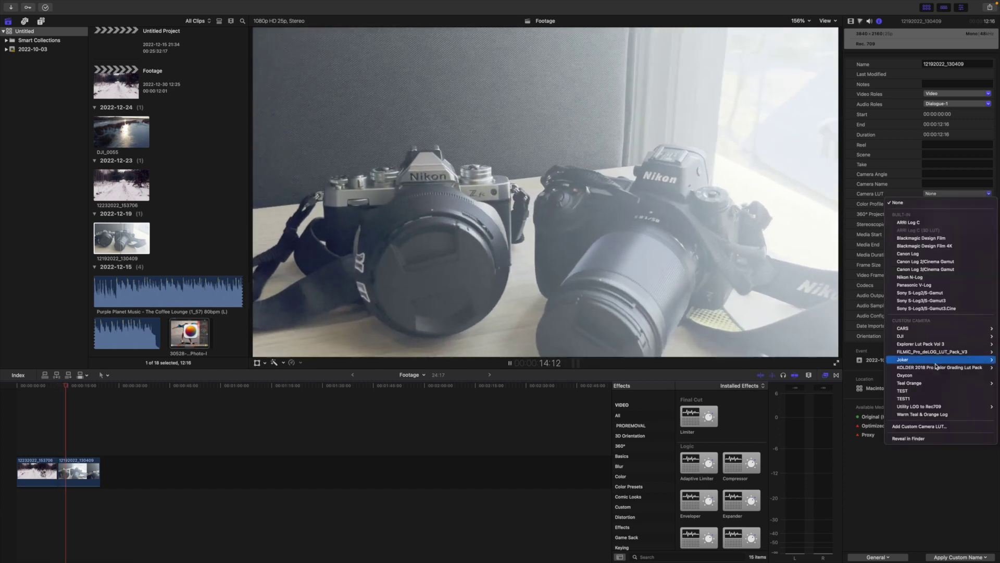
left_click(917, 399)
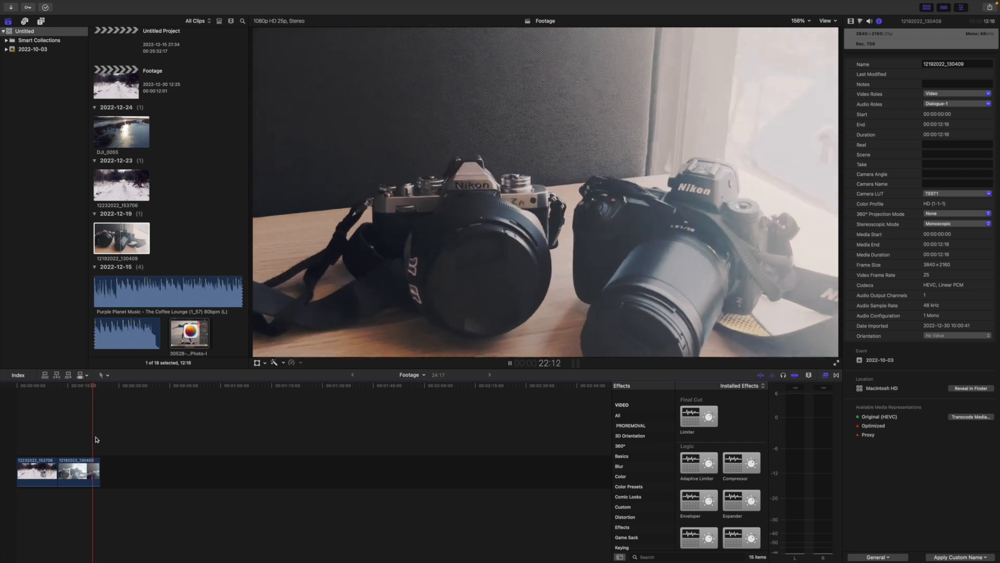
key("space")
left_click(74, 461)
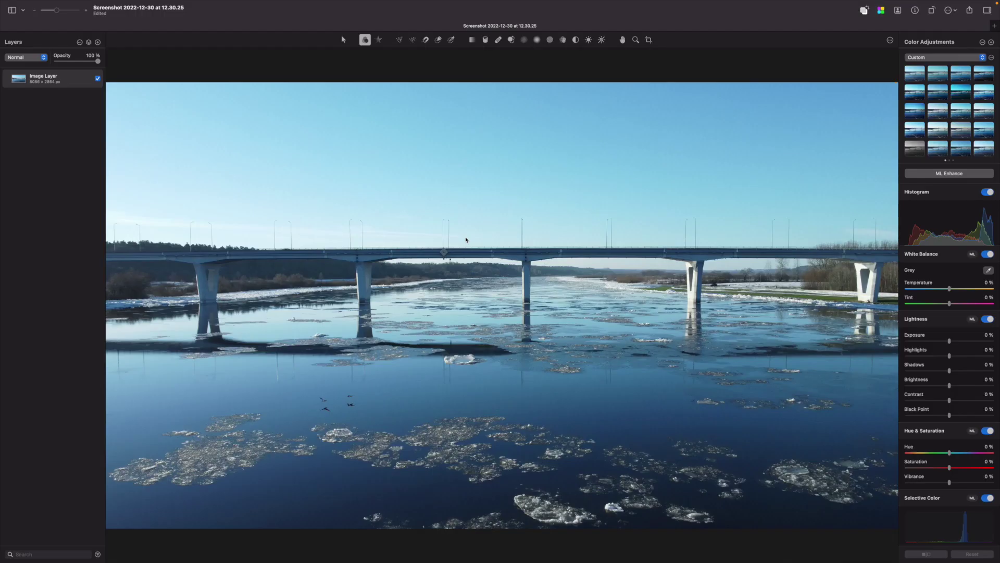
ML-enhance the bridge photo and drop Temperature from 53% to 39%, then open the layer options
left_click(934, 176)
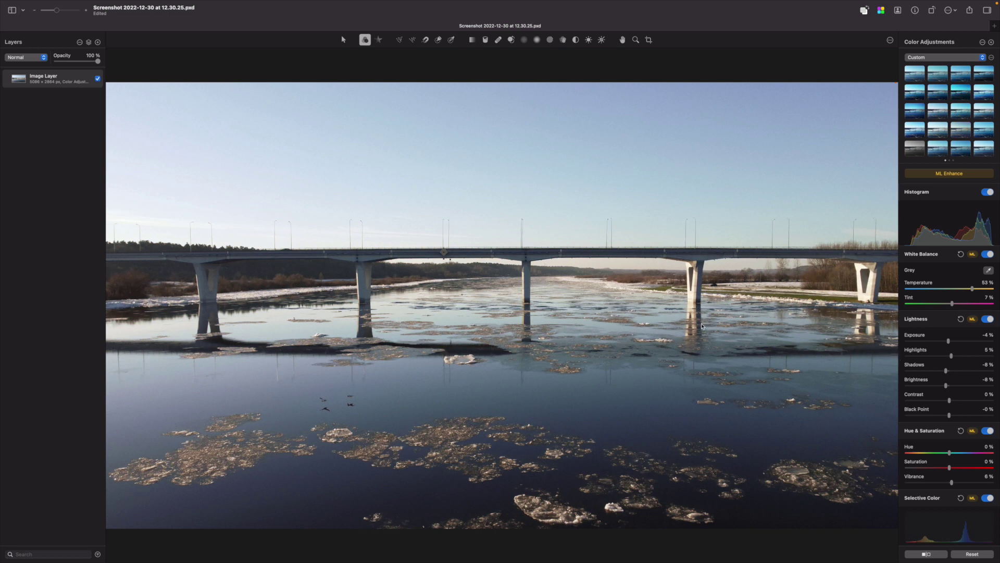
left_click_drag(973, 292, 966, 292)
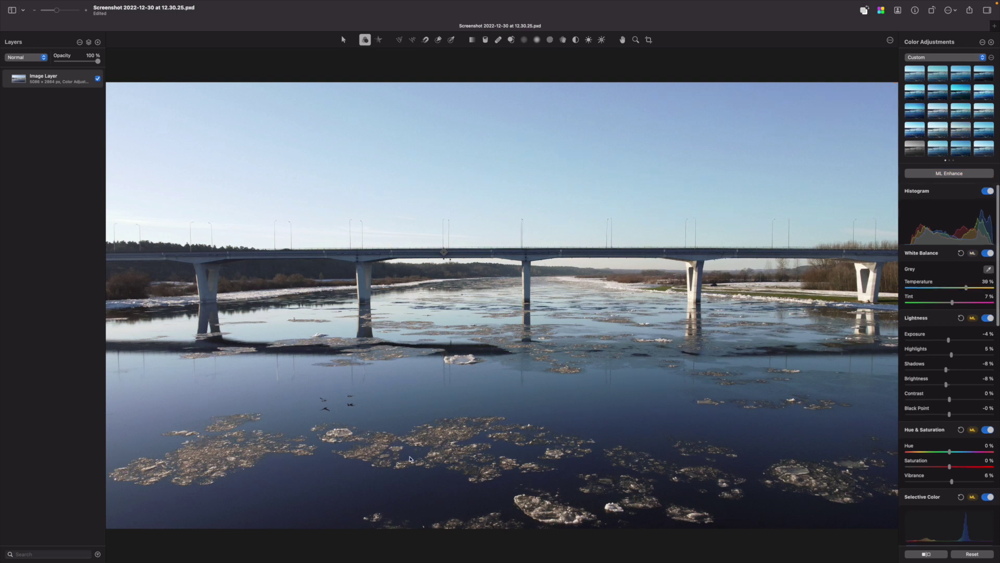
right_click(73, 79)
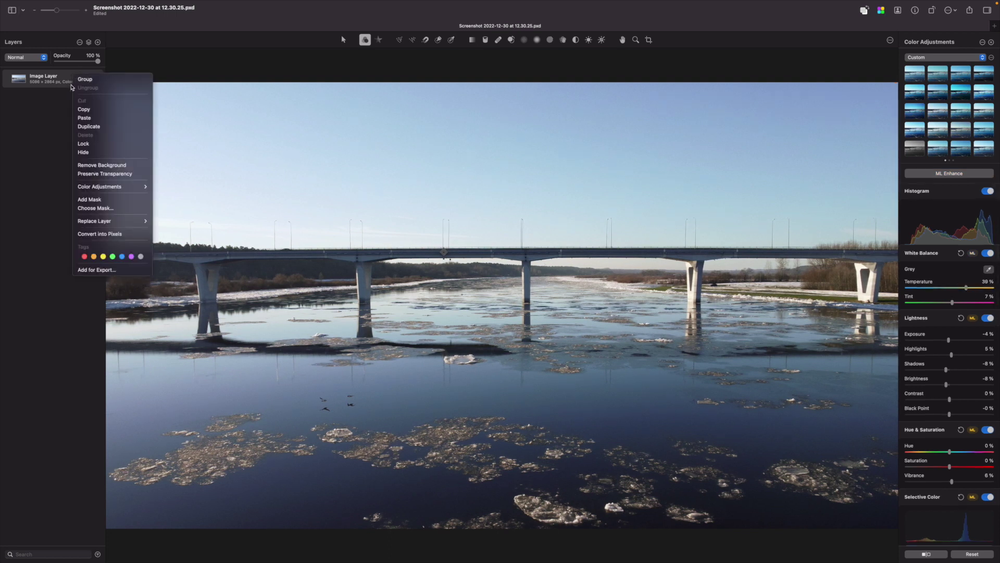
Add a Color Adjustments layer above the bridge photo and try several Cinematic presets
left_click(188, 187)
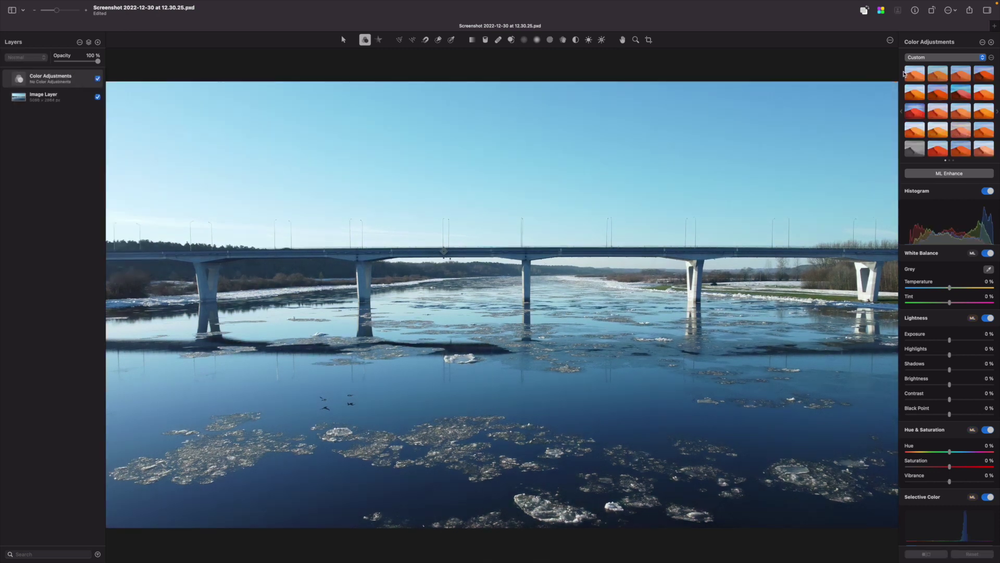
left_click(944, 57)
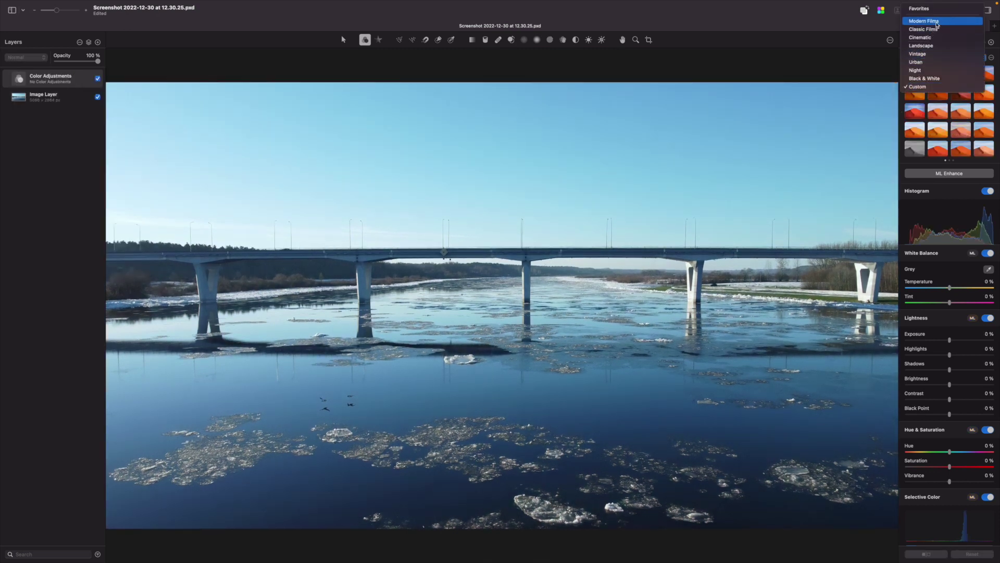
left_click(935, 37)
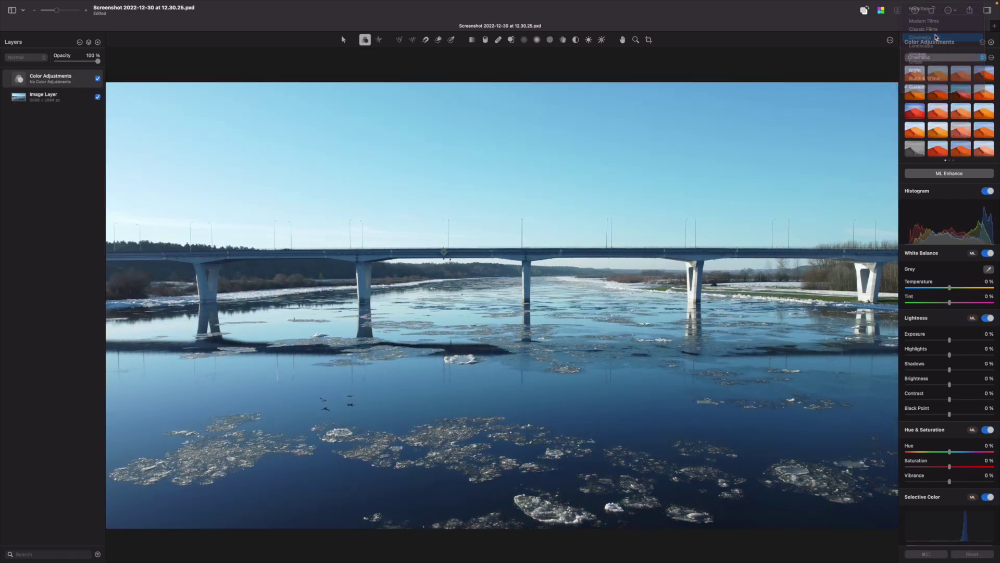
left_click(938, 73)
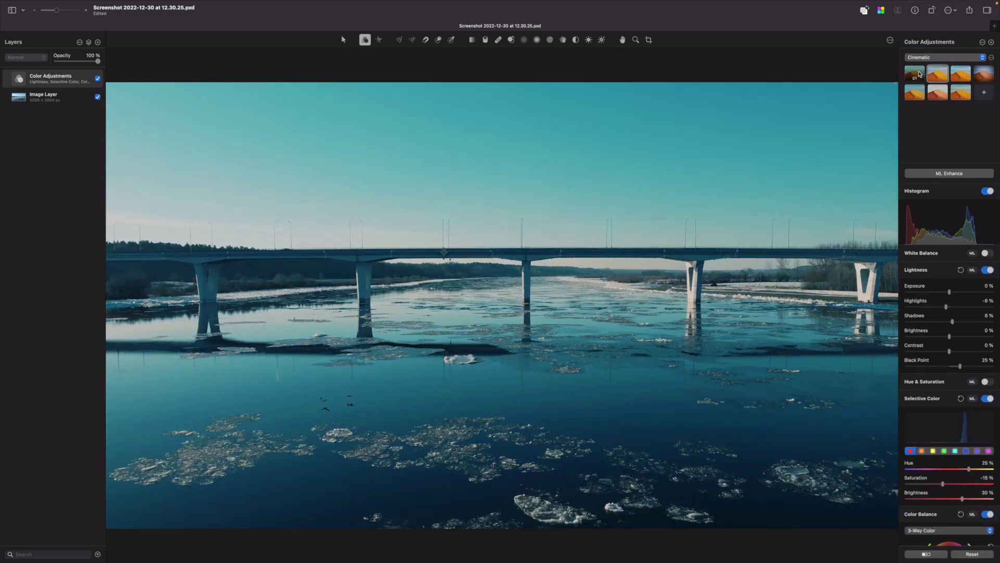
left_click(915, 73)
left_click(921, 98)
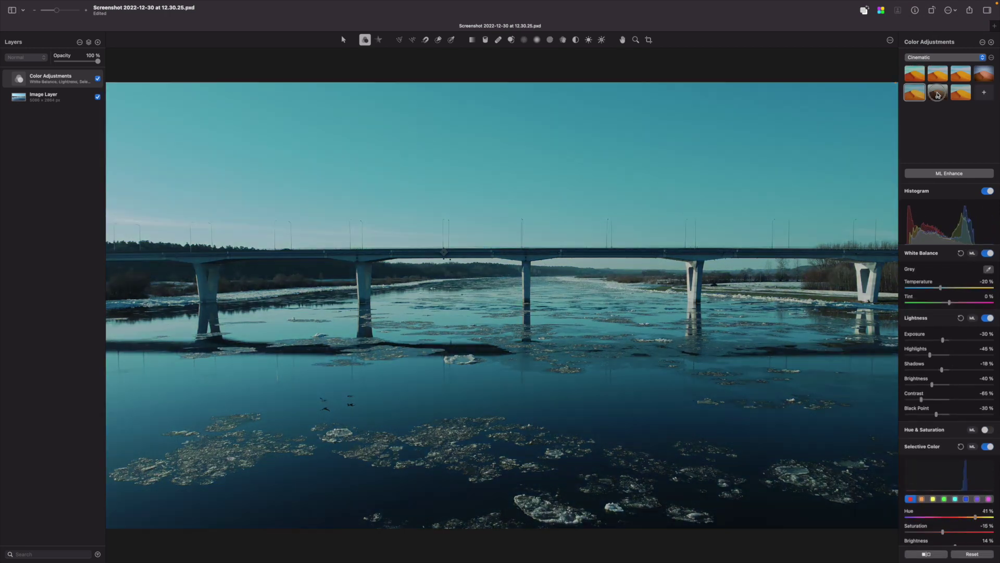
left_click(938, 94)
left_click(954, 94)
left_click(984, 74)
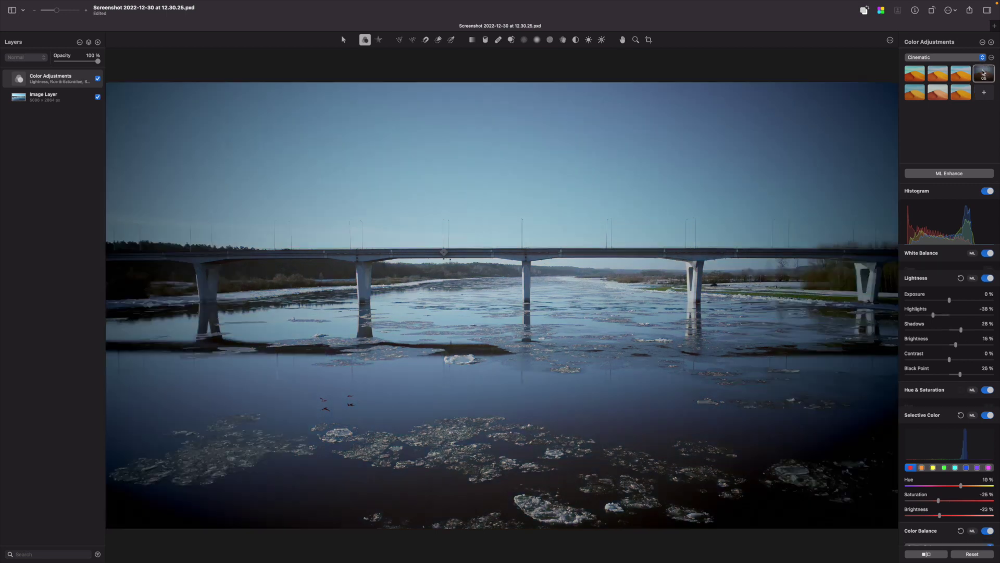
left_click(940, 96)
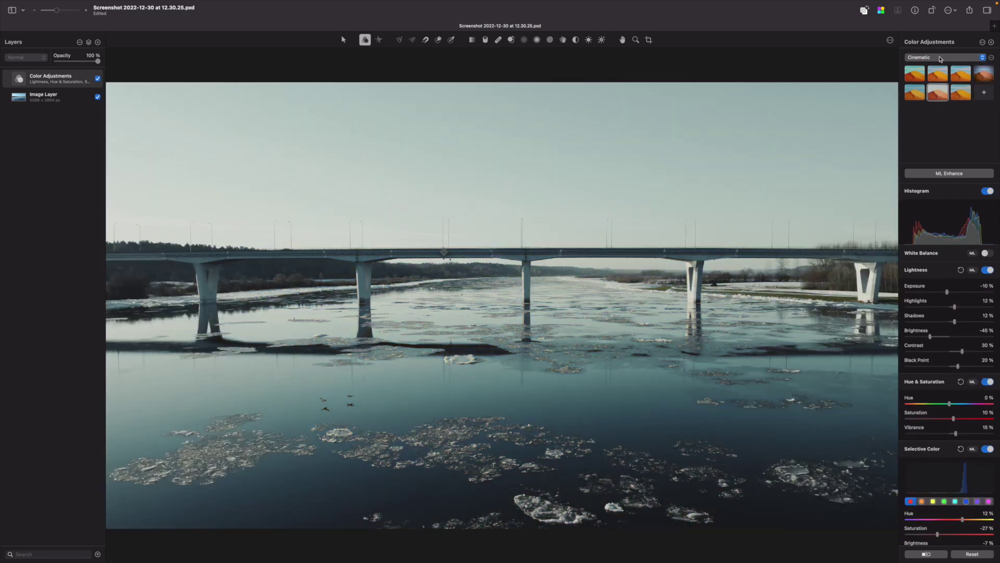
Switch to Landscape presets and apply one: Temperature 54%, Highlights -73%, Black Point 23%, Vibrance -8%
left_click(941, 58)
left_click(937, 66)
left_click(960, 73)
left_click(982, 74)
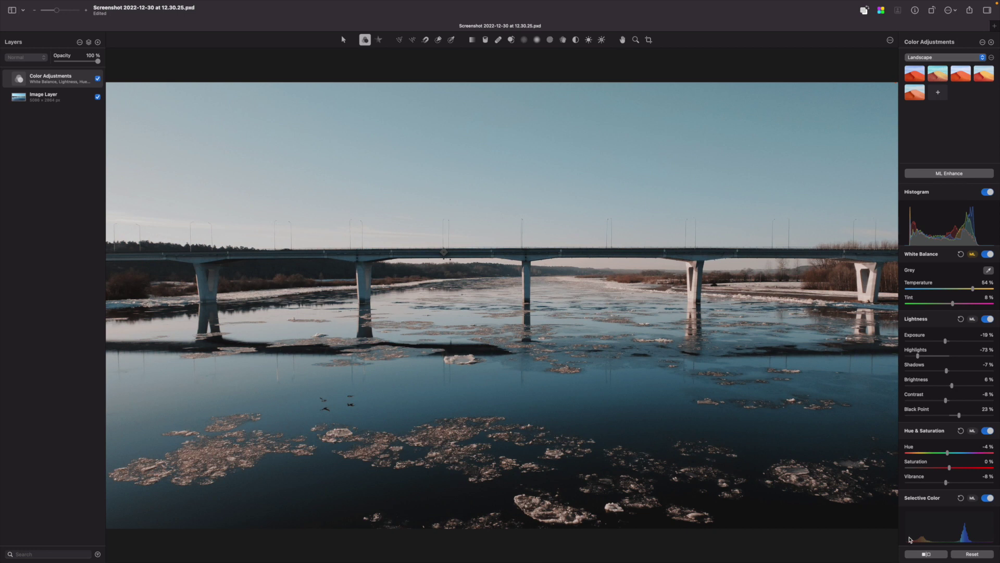
Compare the Landscape grade with the original, then show the Color Adjustments layer's options submenu
left_click(924, 553)
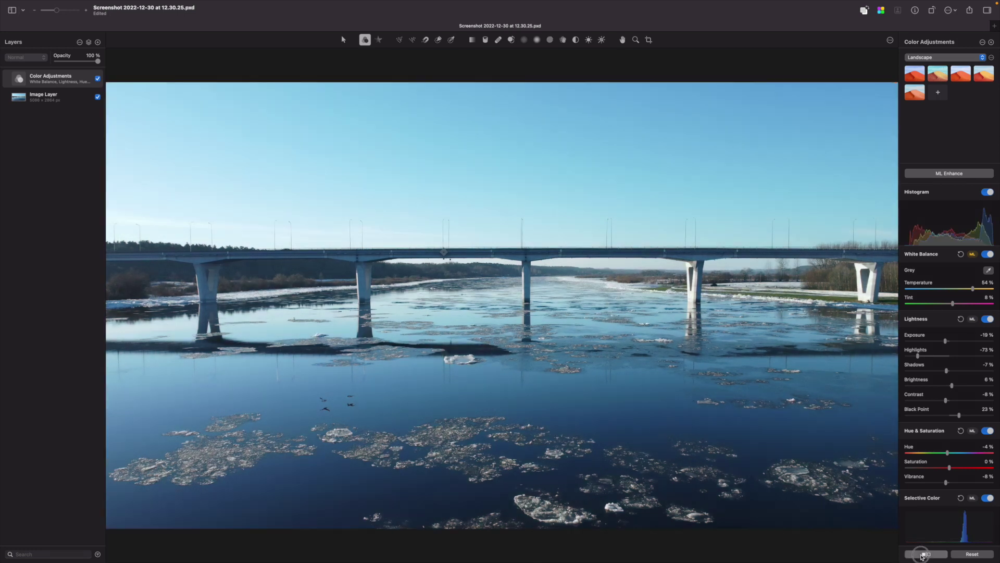
left_click(922, 554)
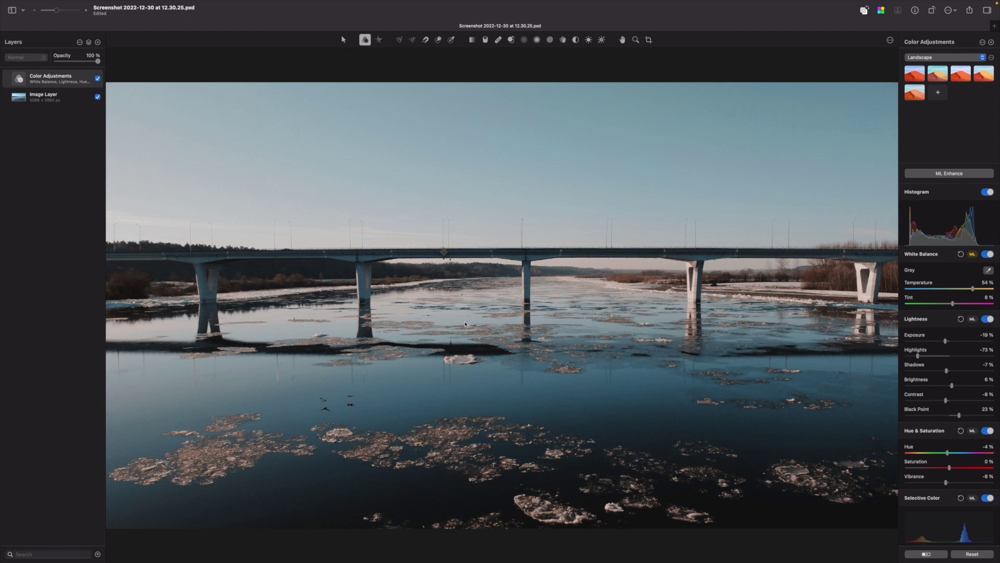
right_click(72, 77)
mouse_move(117, 171)
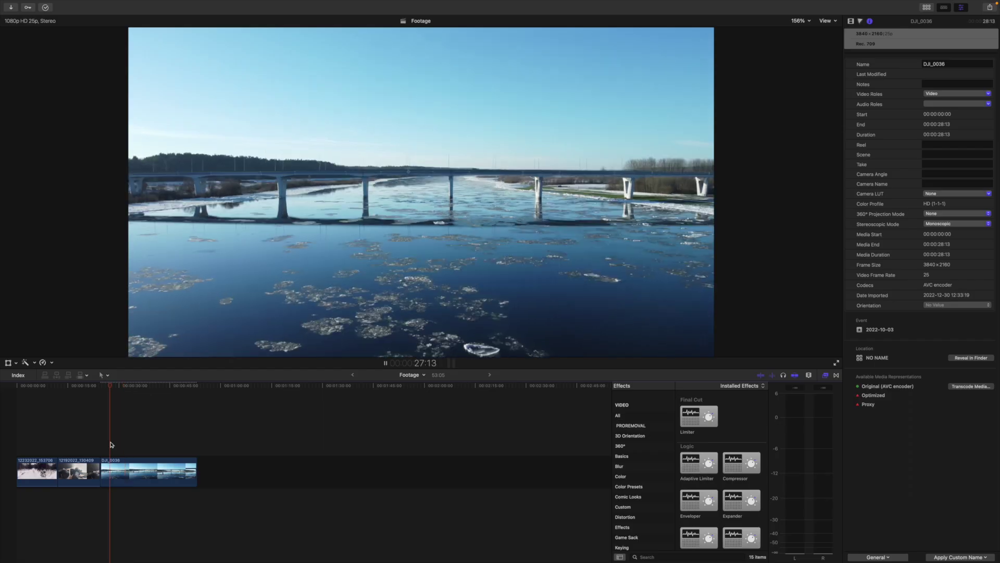
Load the custom TEST2 .cube file as the DJ_0036 clip's Camera LUT and play it back
left_click(127, 471)
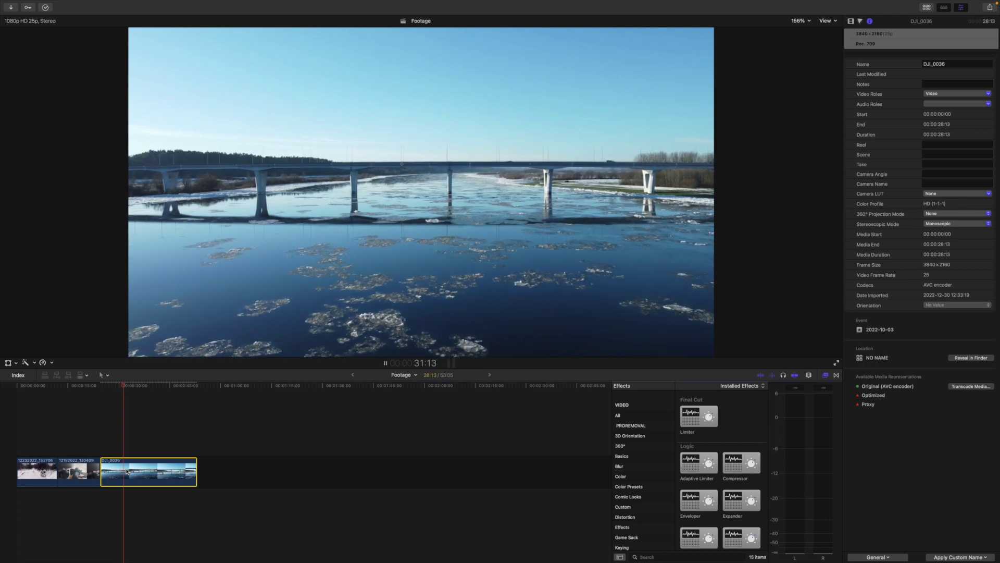
left_click(949, 194)
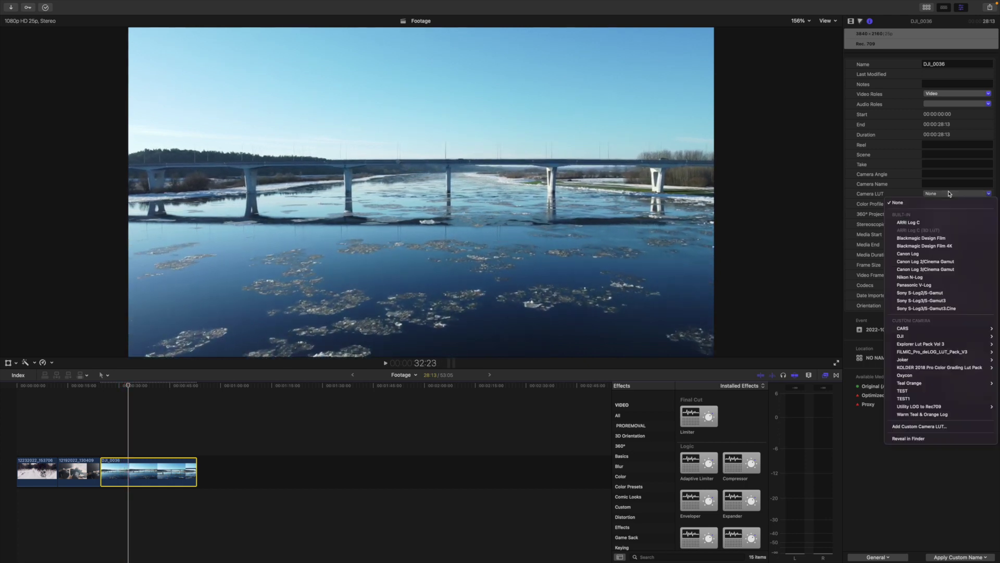
left_click(919, 427)
left_click(618, 365)
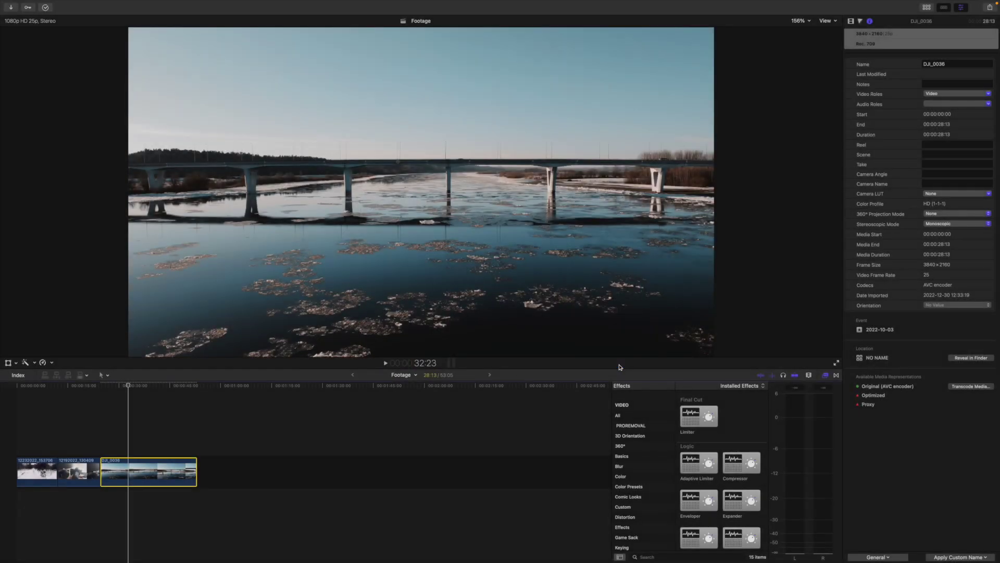
left_click(130, 432)
key("space")
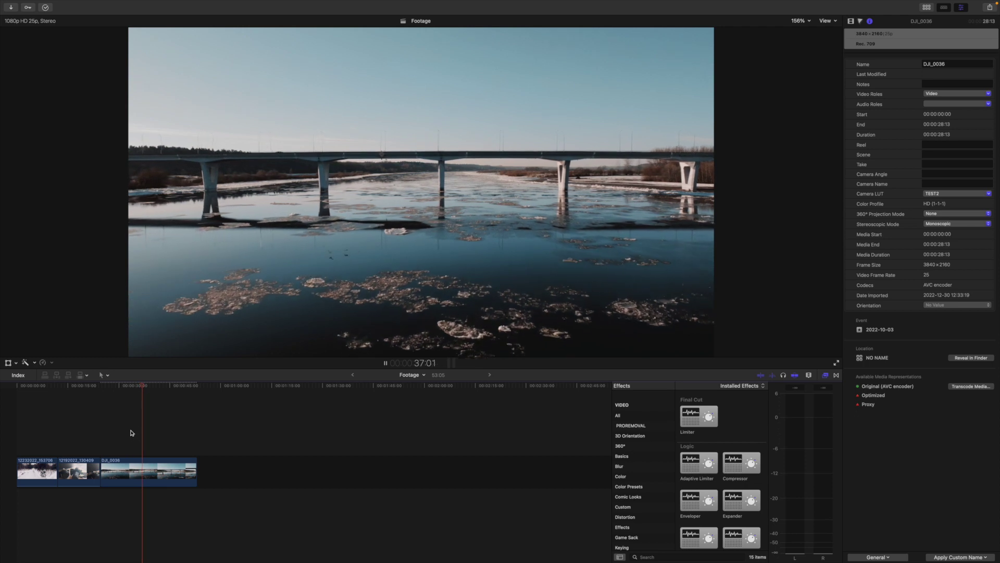
key("space")
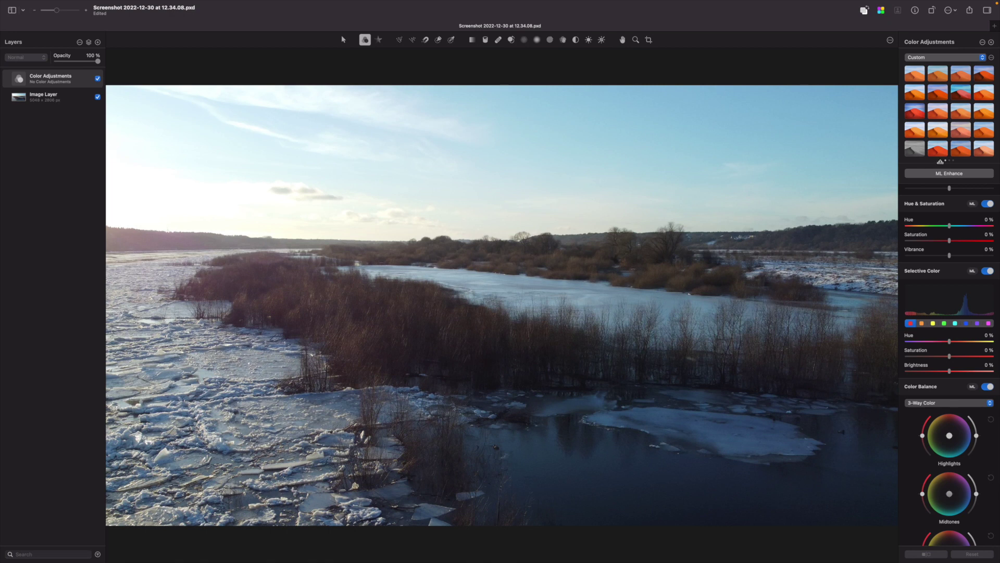
Apply a warm, darker preset from the next page, then set Black Point -55% and Shadows about 6%
left_click(953, 161)
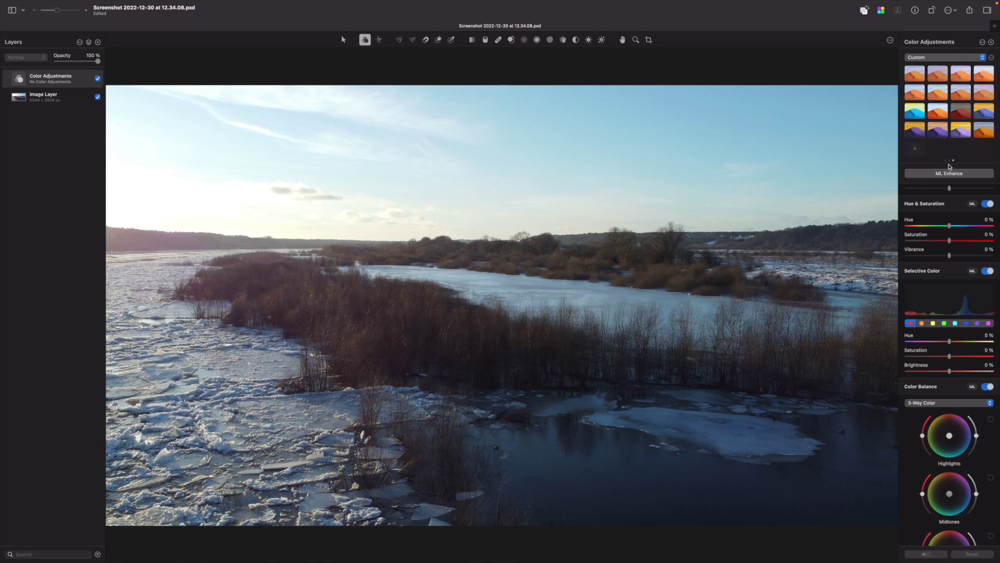
left_click(984, 130)
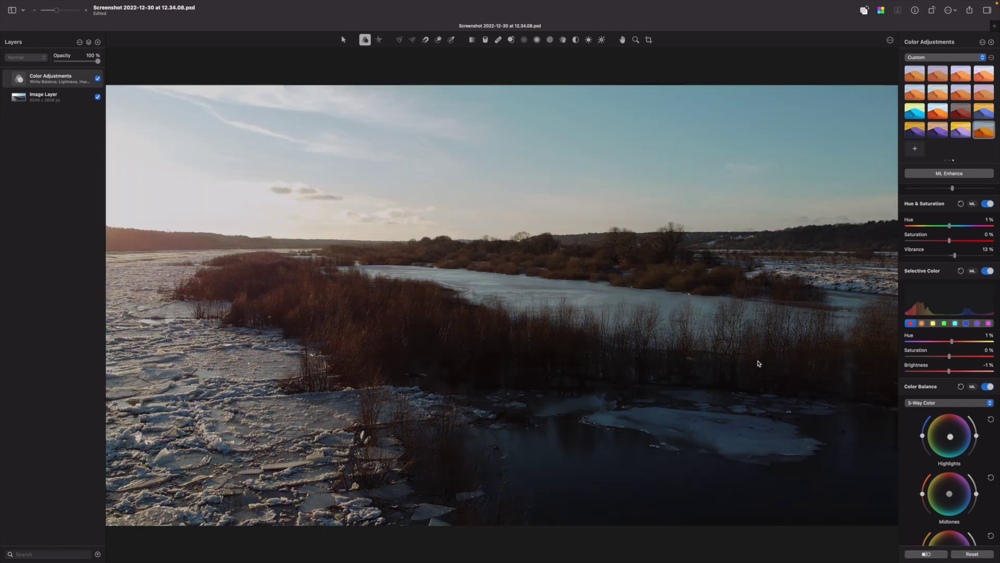
scroll(945, 279, "up", 5)
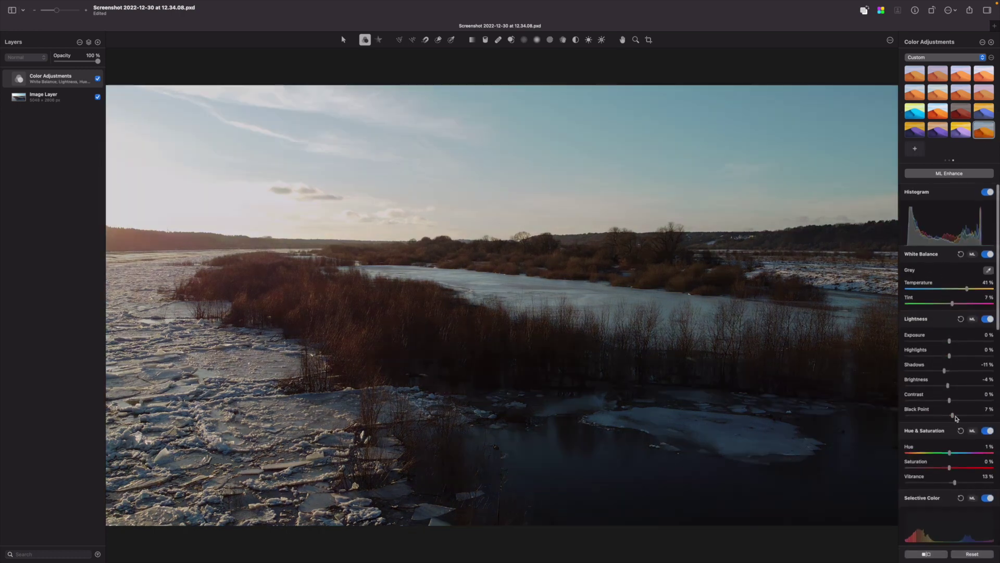
left_click_drag(953, 417, 926, 416)
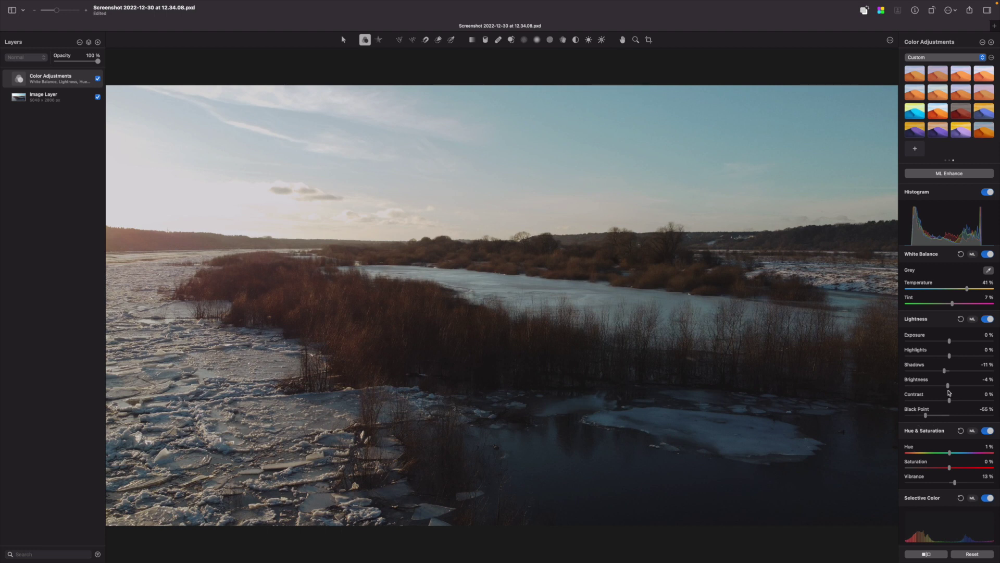
left_click_drag(946, 372, 953, 372)
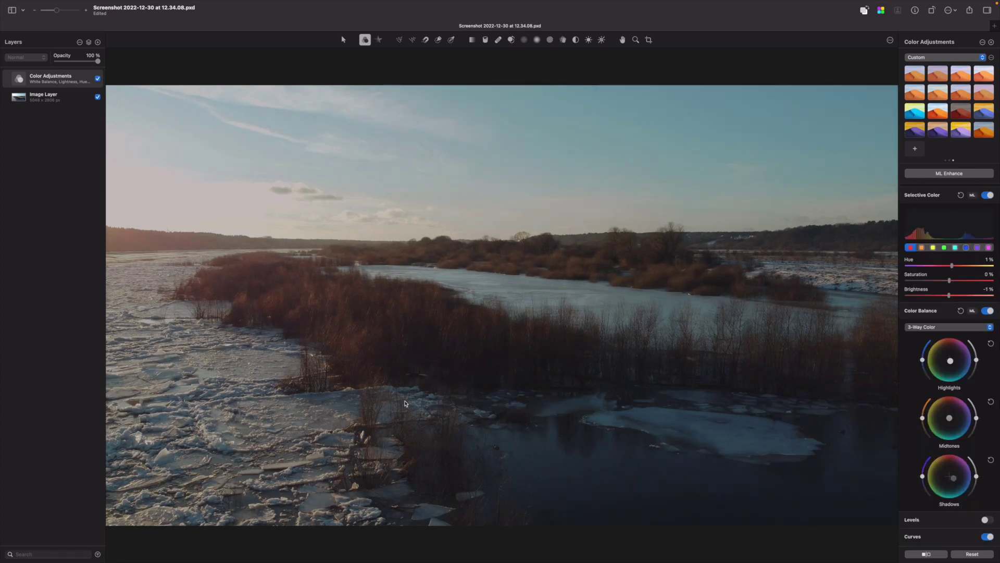
Compare the grade against the original photo and bring up the adjustments layer's options
left_click(932, 557)
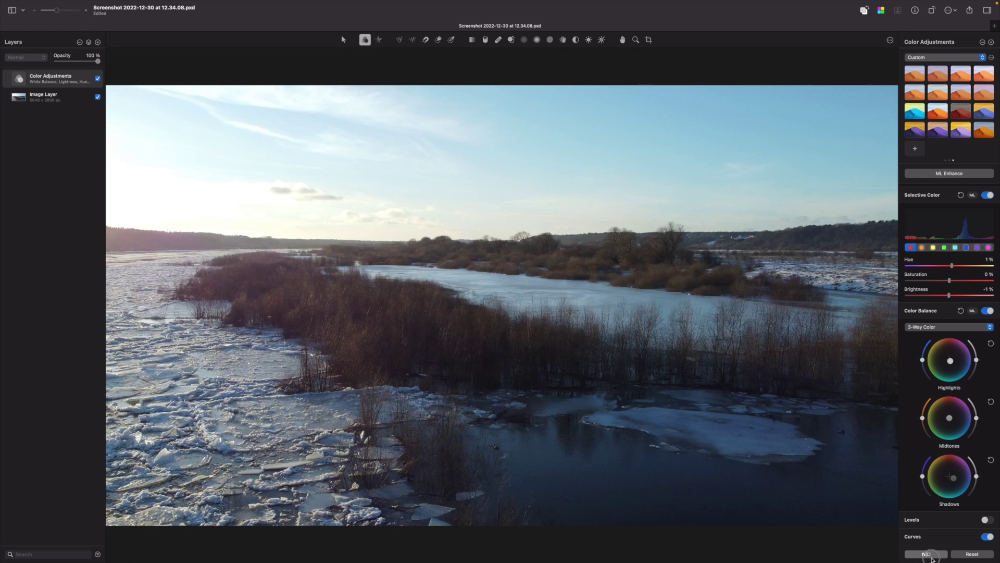
left_click(931, 556)
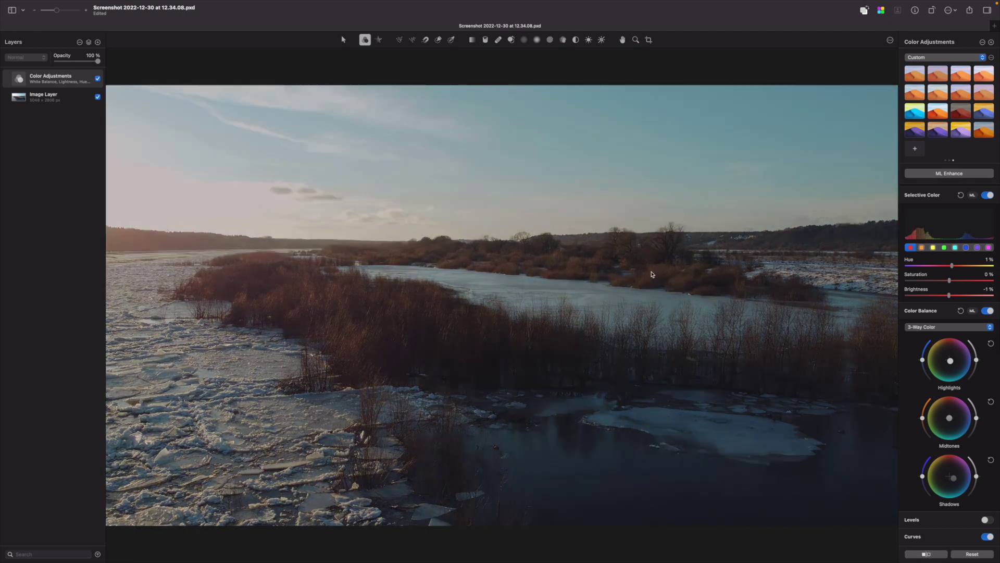
right_click(64, 74)
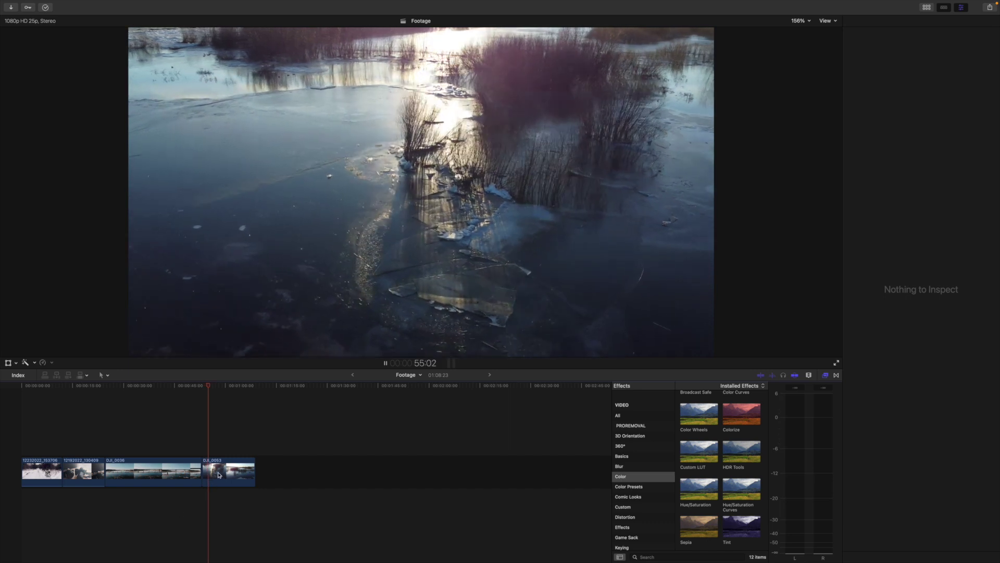
Set TEST3 as the DJI_0053 clip's Camera LUT in the Info inspector, then stop playback
key("c")
left_click(870, 20)
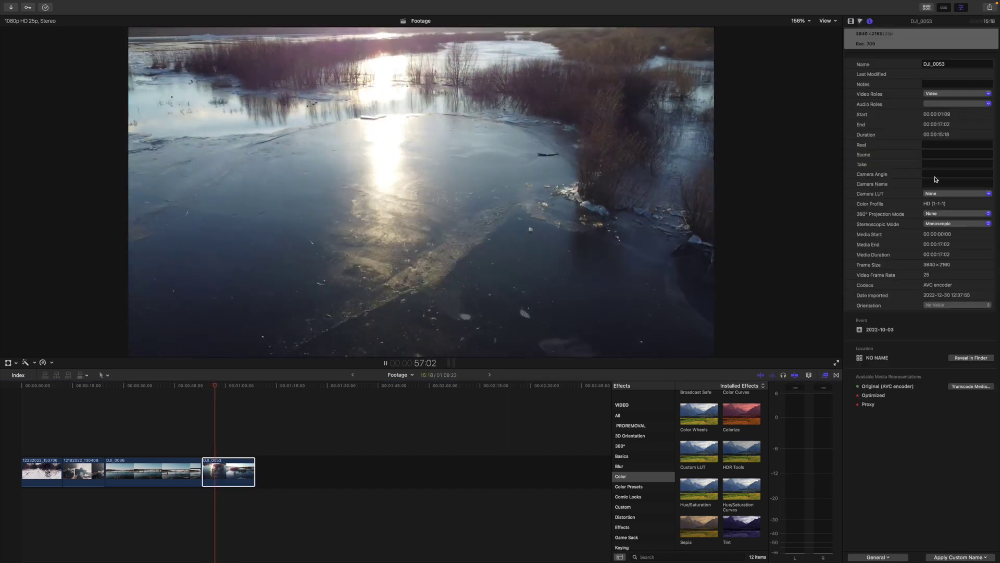
left_click(939, 193)
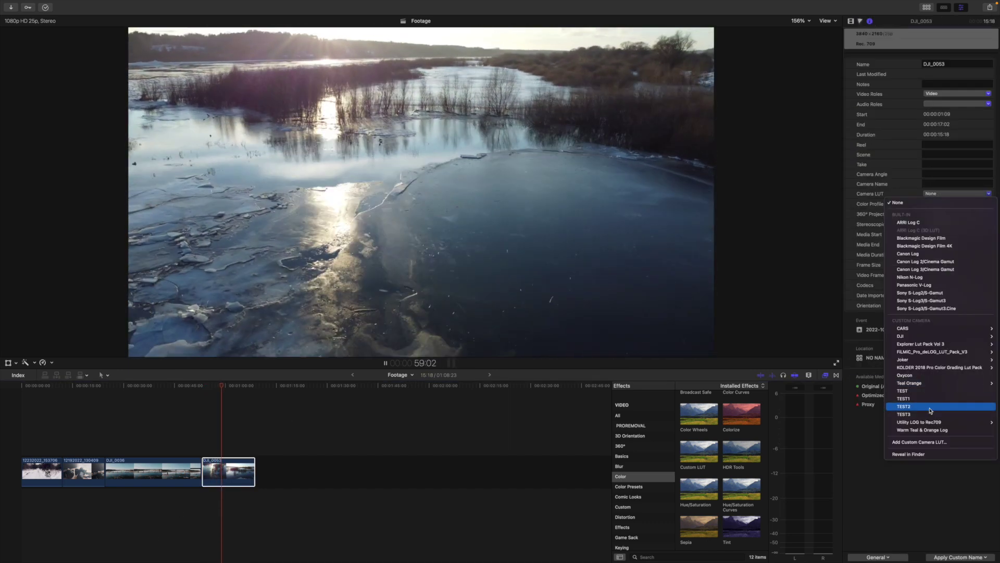
left_click(926, 414)
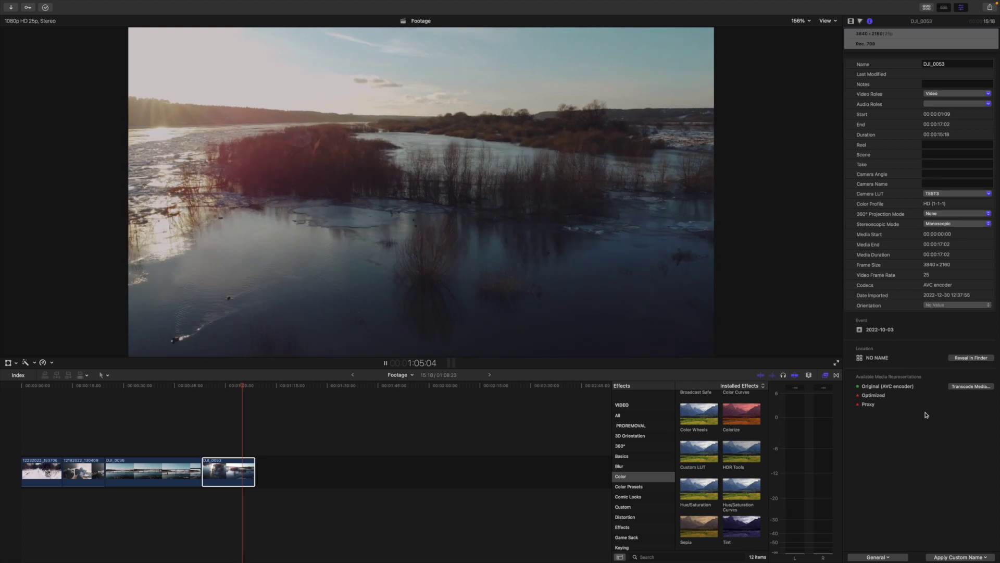
key("space")
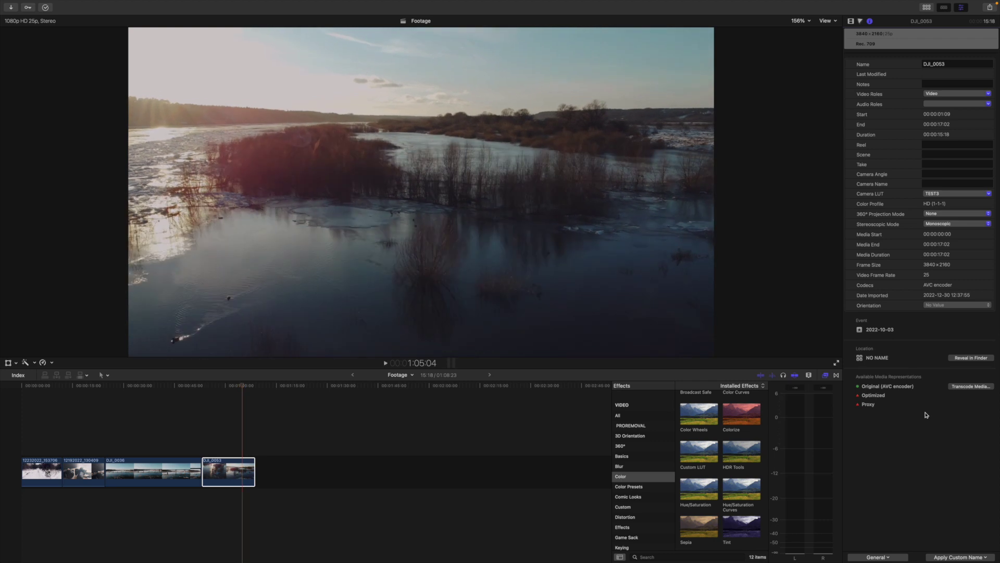